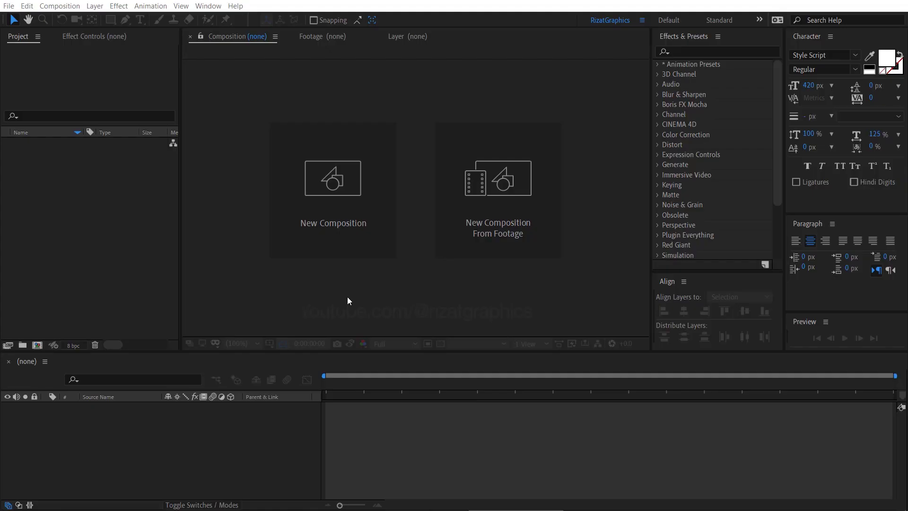
- Create a 1920 x 1080 px composition named "Handwriting Text Animation" at 30 fps with a 10-second duration
click(351, 248)
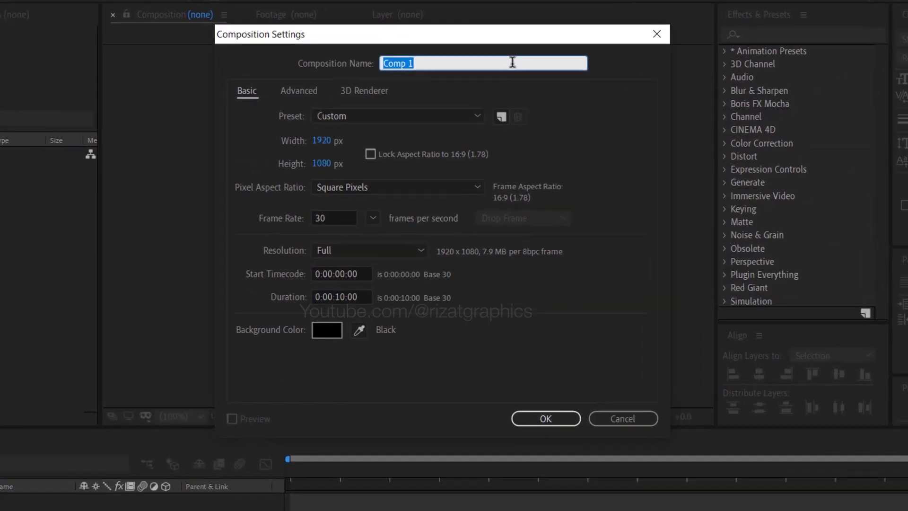
text(Handwriting Text Animation)
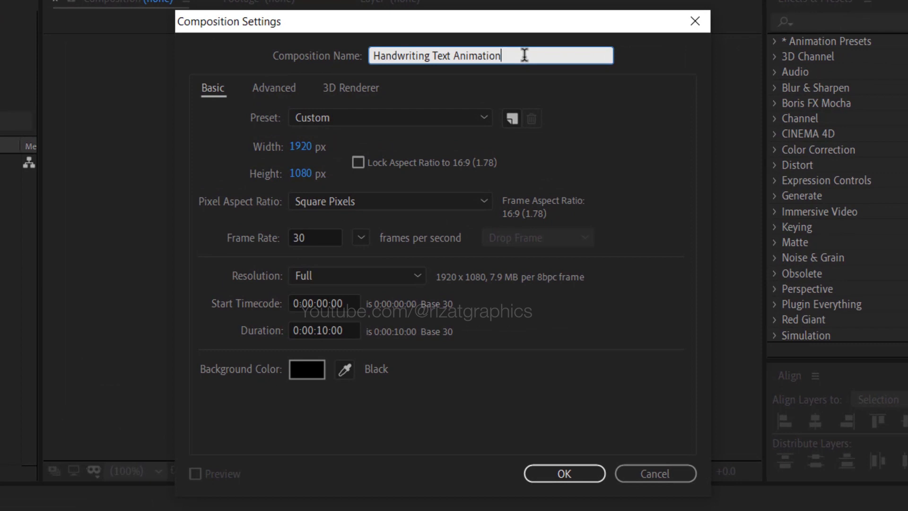
click(319, 146)
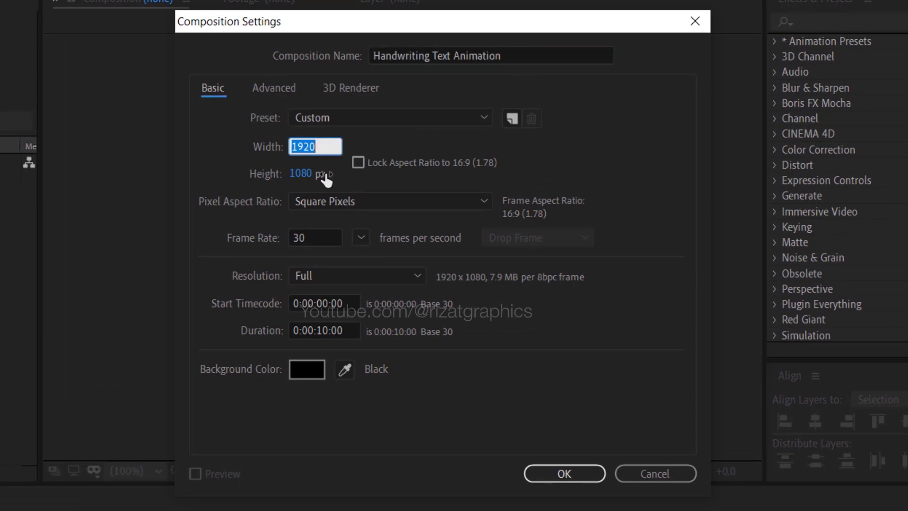
click(325, 174)
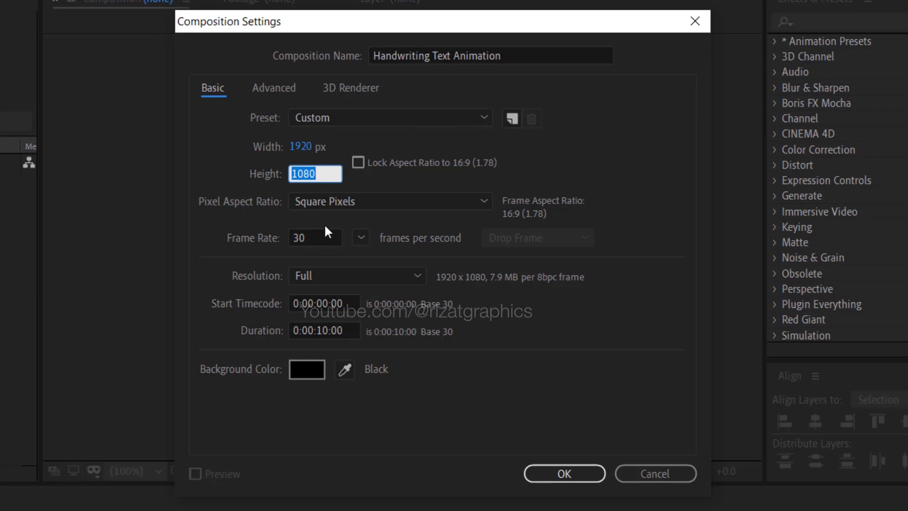
click(325, 236)
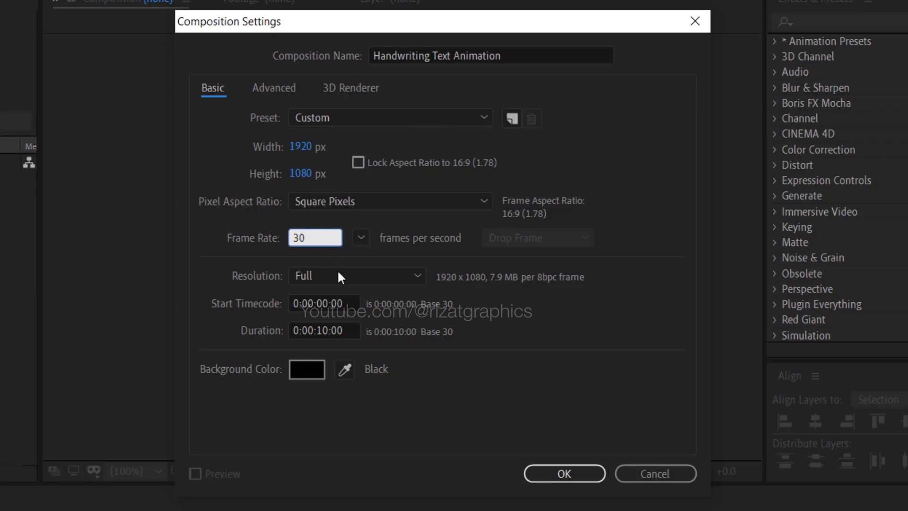
click(348, 330)
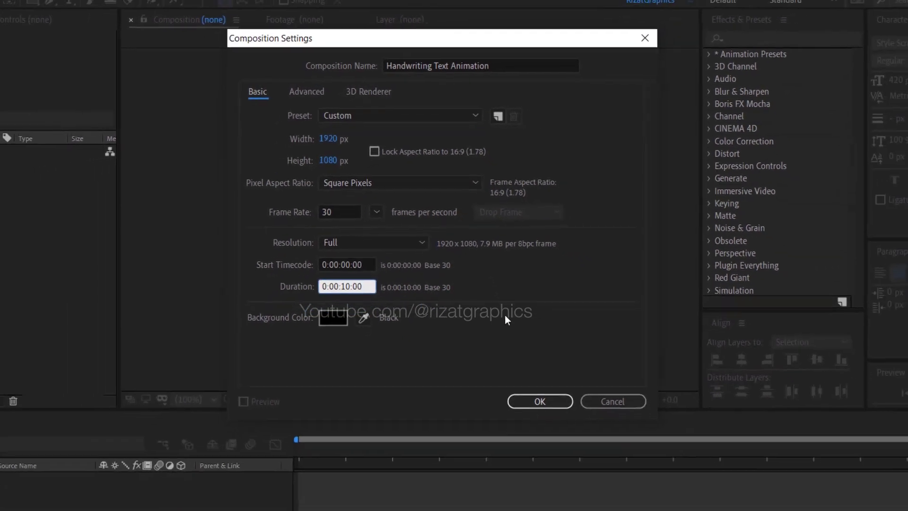
click(542, 401)
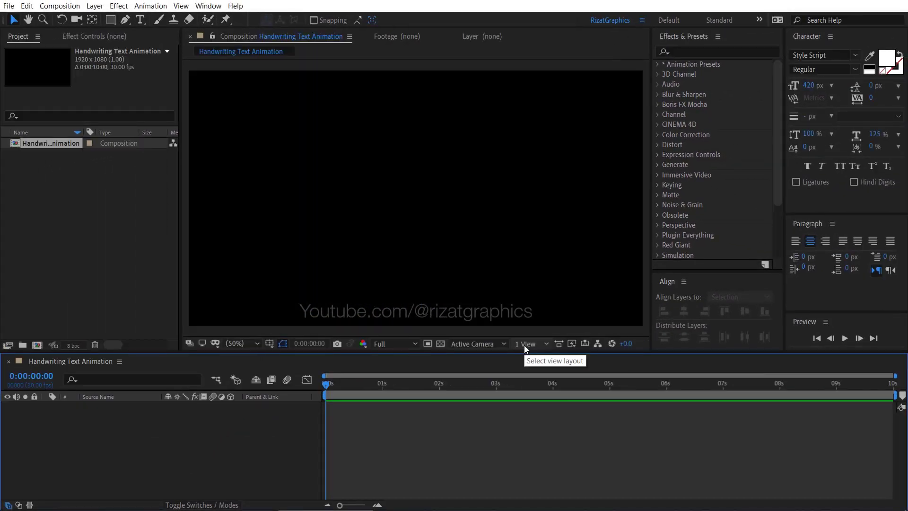
- Add a text layer reading "Writing" to the composition
click(137, 23)
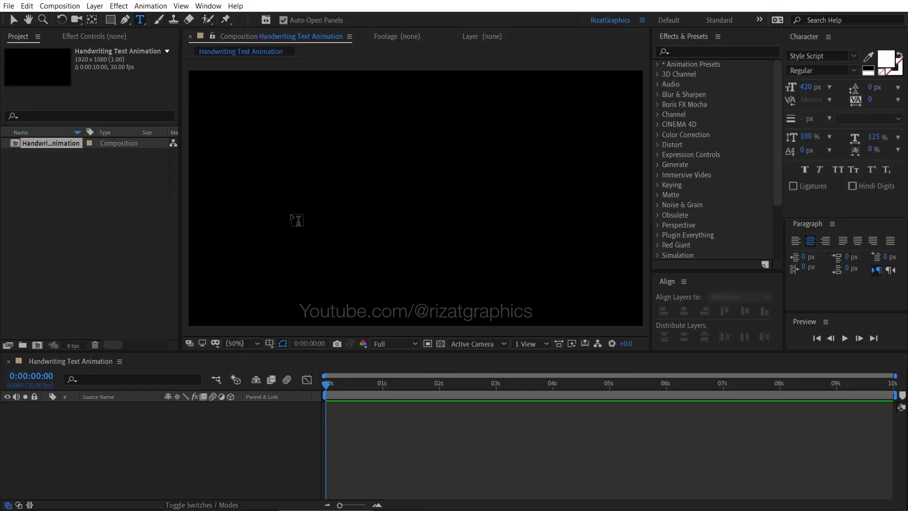
click(297, 219)
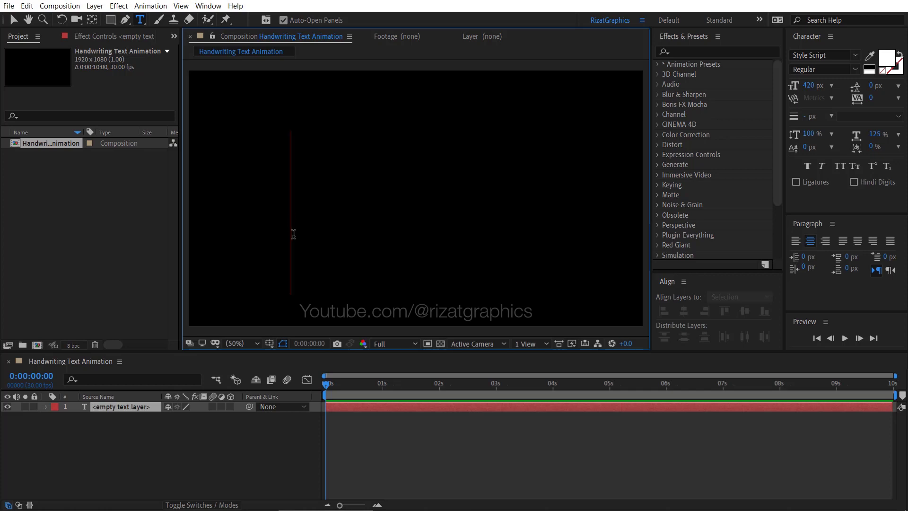
text(Writing)
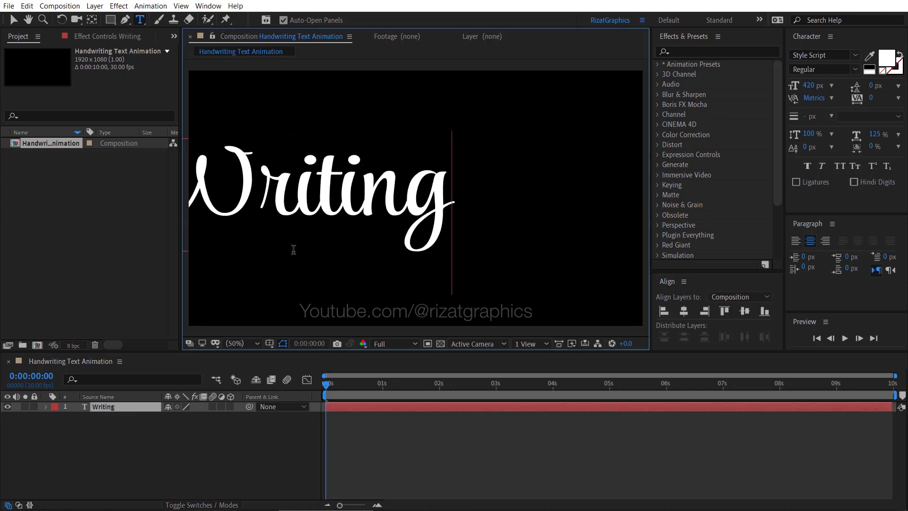
- Center the text layer's anchor point and align the layer vertically and horizontally to the middle of the composition
click(148, 410)
key(ctrl+alt+Home)
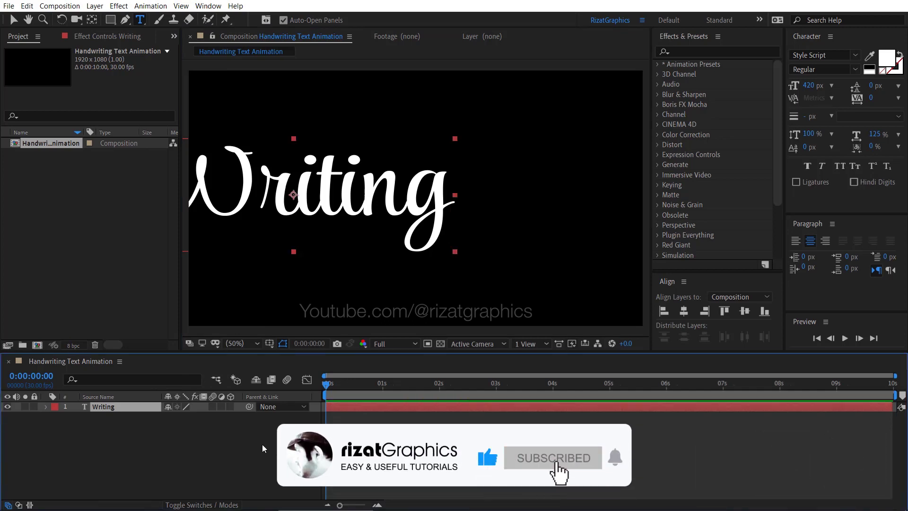
click(746, 312)
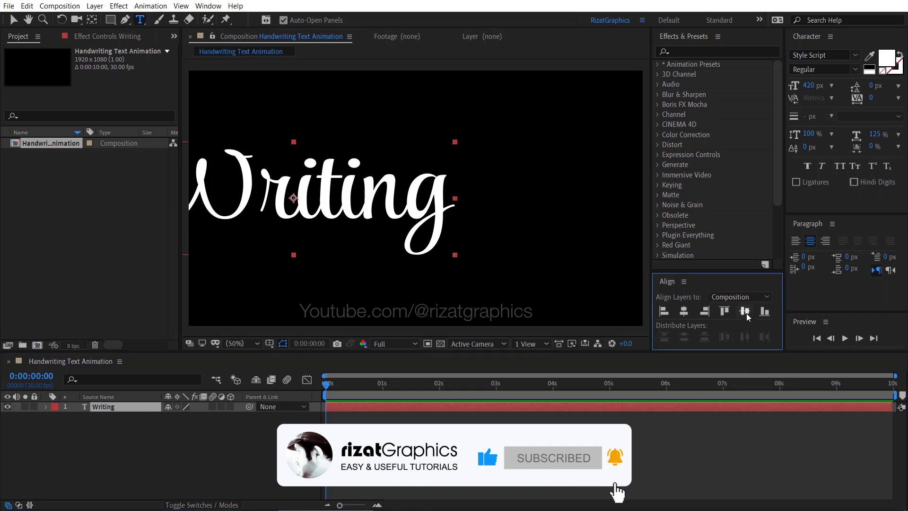
click(684, 311)
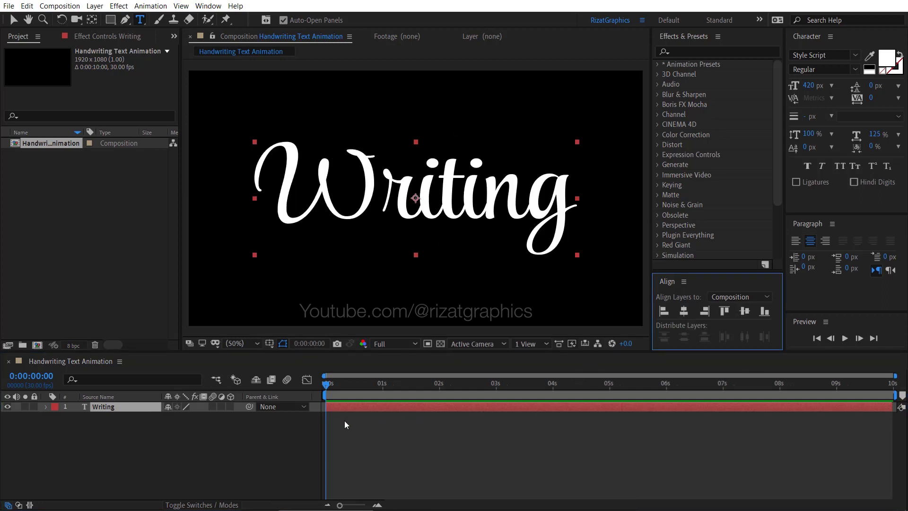
- Apply the Generate category's Stroke effect to the Writing text layer and enable All Masks
click(146, 409)
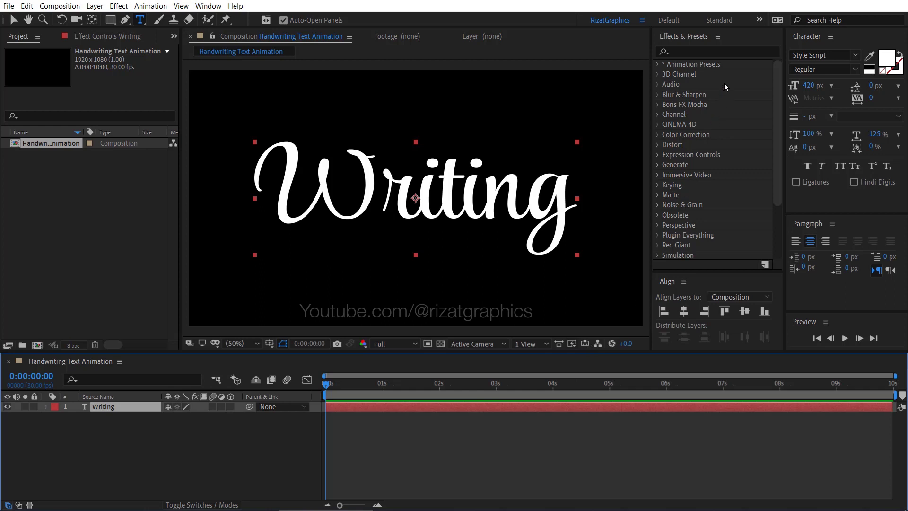
click(727, 52)
text(stroke)
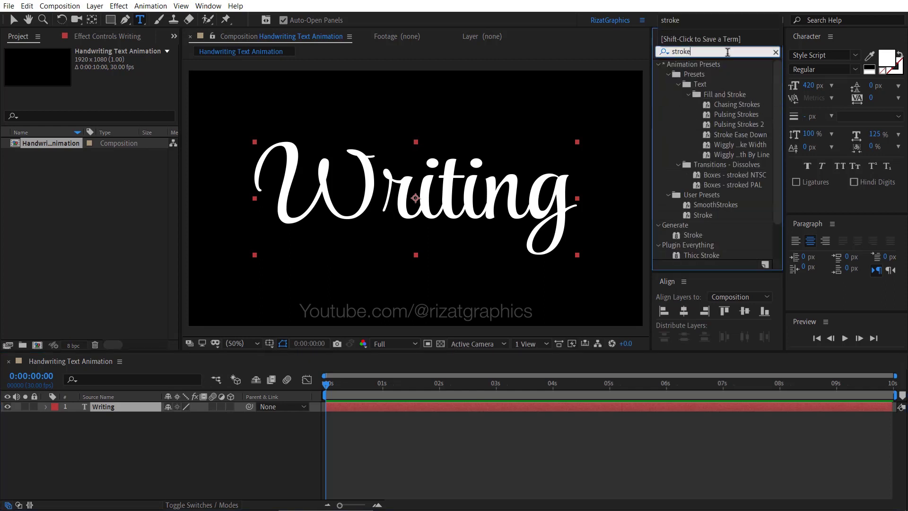
drag(696, 236, 536, 248)
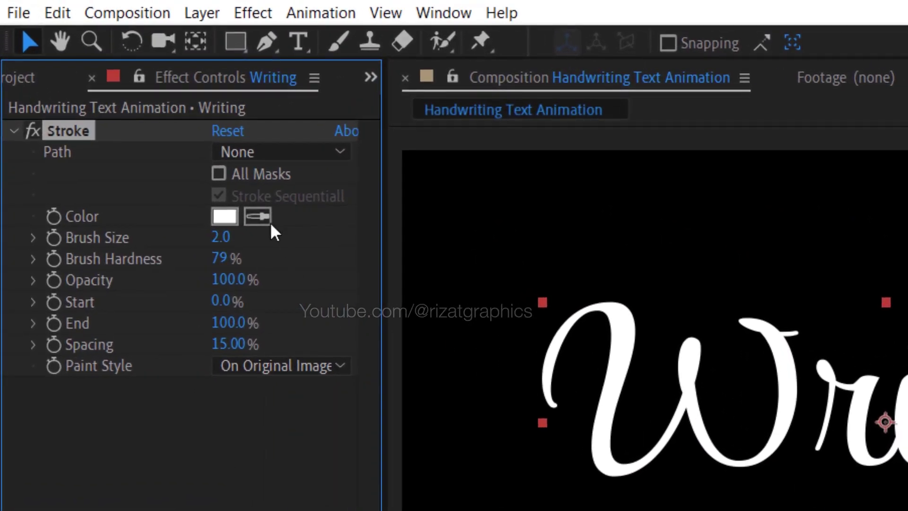
click(251, 174)
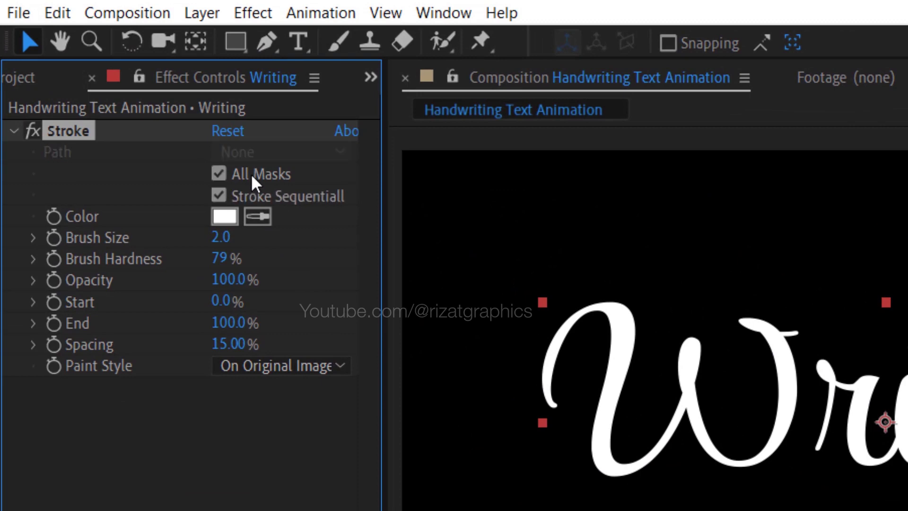
- Set the Stroke effect's color to purple 8500FF
click(232, 214)
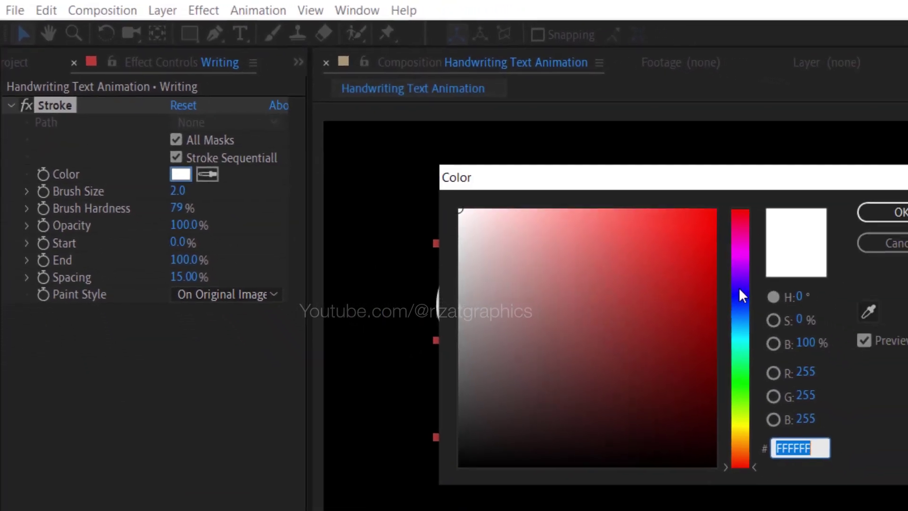
drag(742, 296, 740, 274)
mouse_move(663, 235)
mouse_down()
mouse_move(648, 219)
mouse_move(671, 195)
mouse_up()
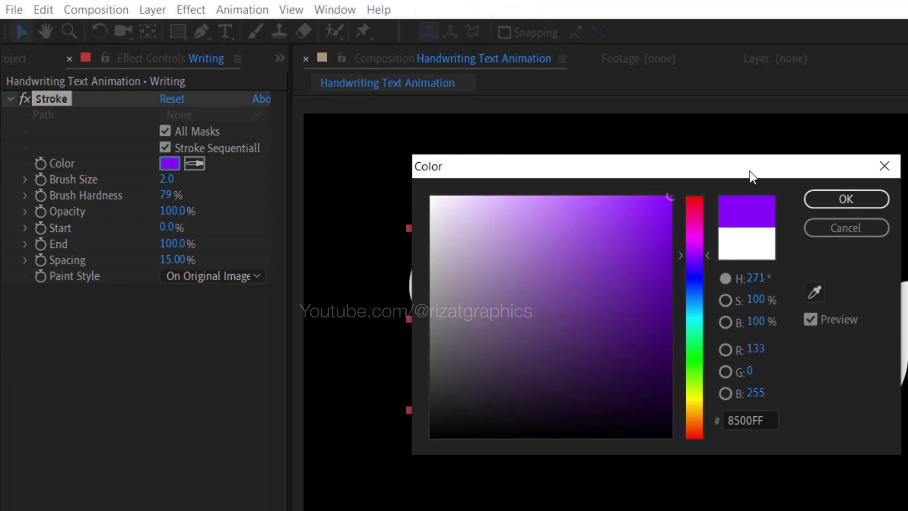
drag(749, 171, 767, 180)
click(861, 209)
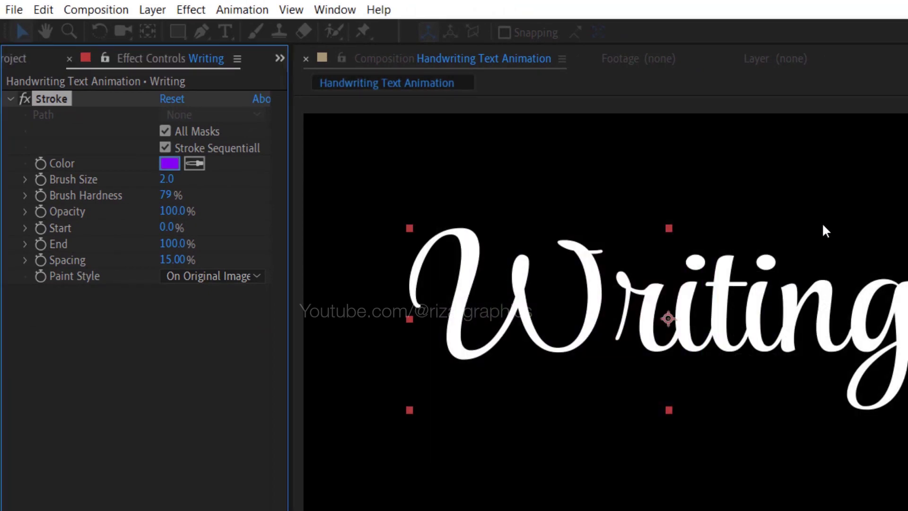
- Set the Stroke effect's brush size to 26 and its brush hardness to 100%
click(166, 178)
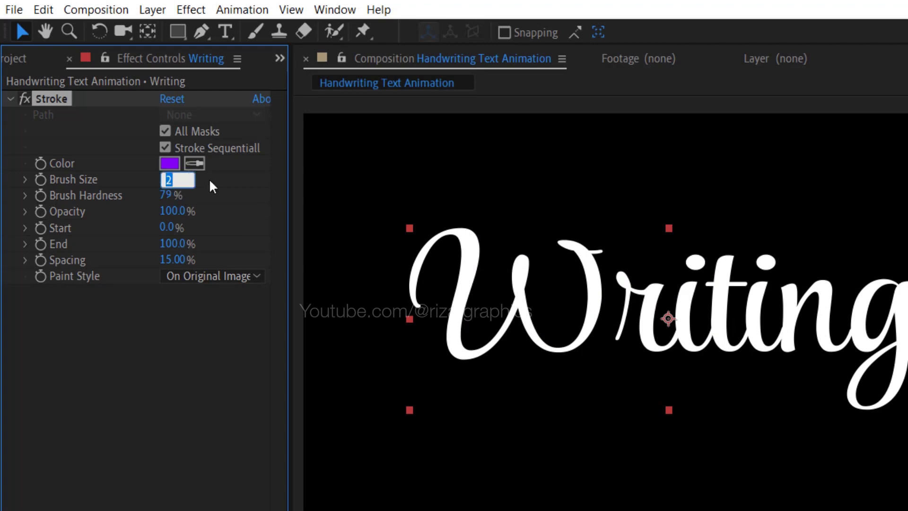
key(Return)
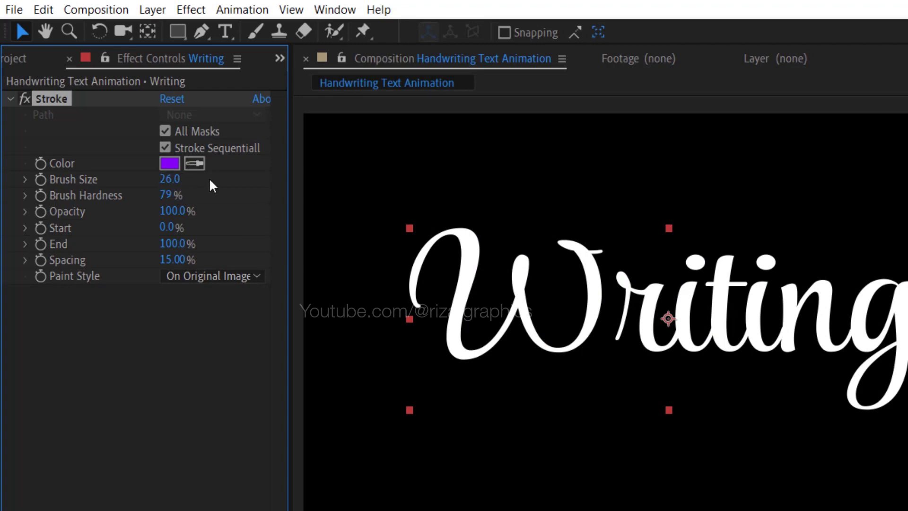
click(166, 194)
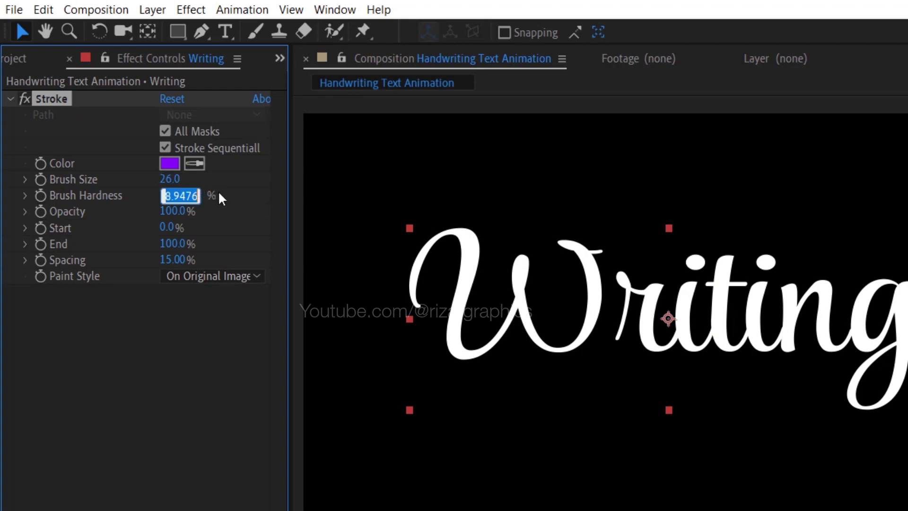
text(100)
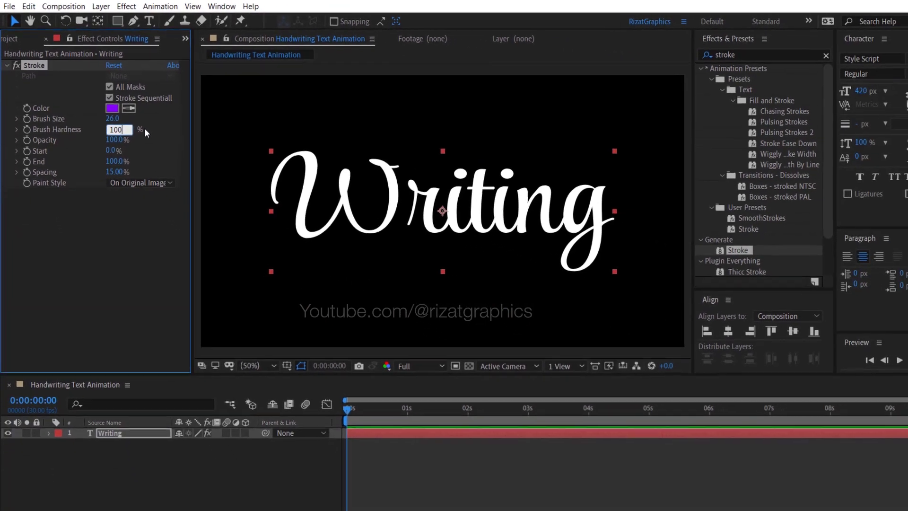
key(Return)
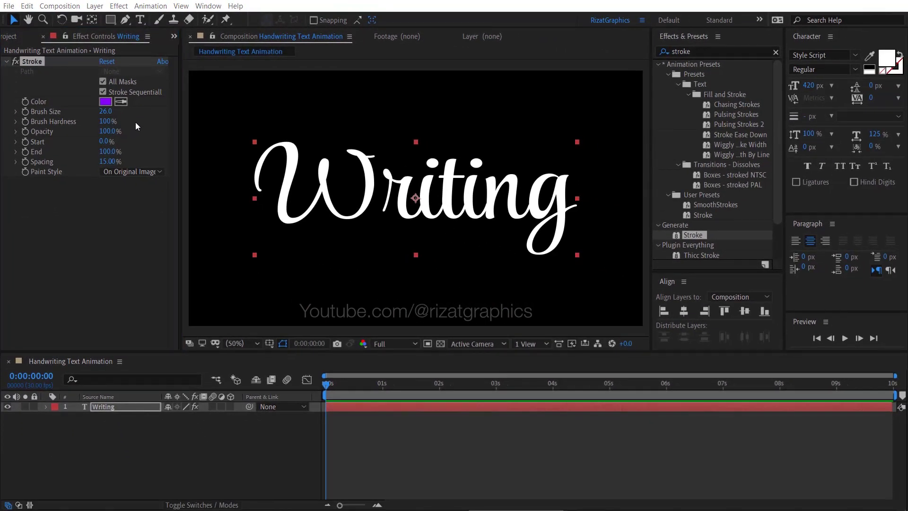
- Start a Pen tool mask path on the Writing layer, tracing the W's opening curl over the top and down its first stem
click(124, 21)
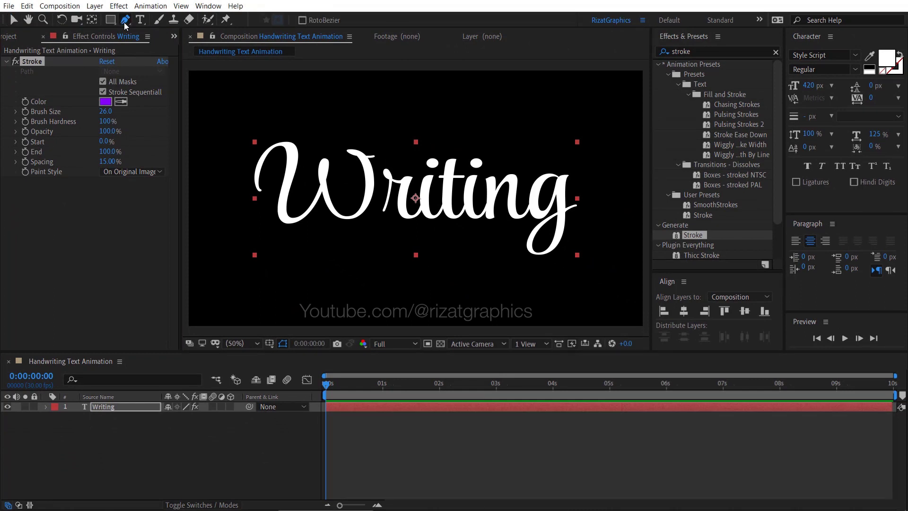
click(247, 342)
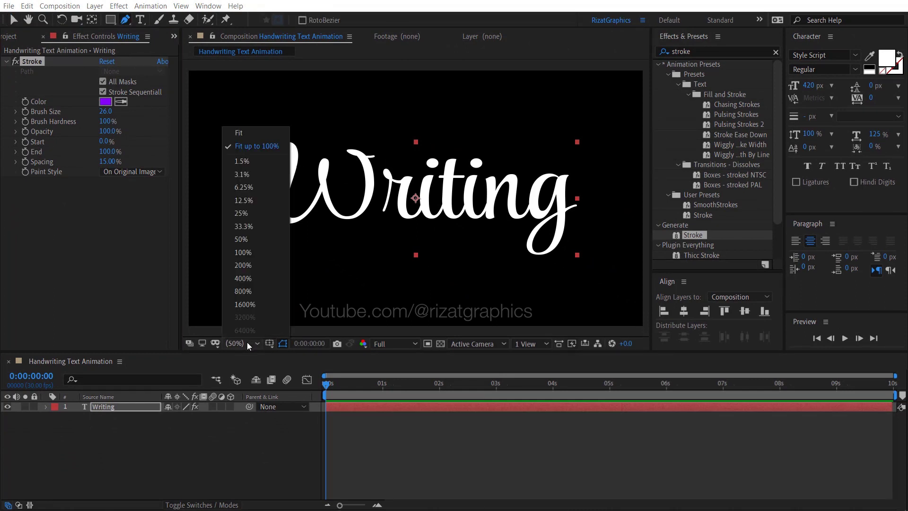
click(256, 261)
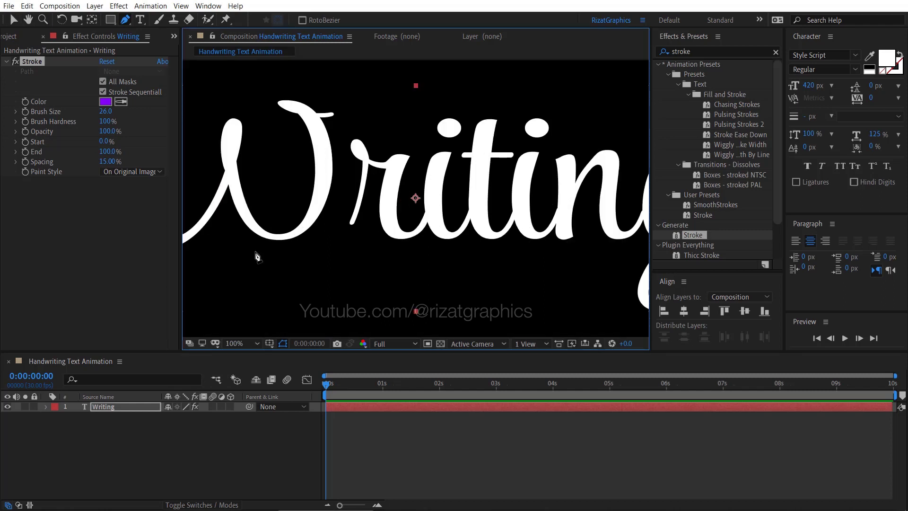
key(space)
drag(227, 217, 395, 238)
key(g)
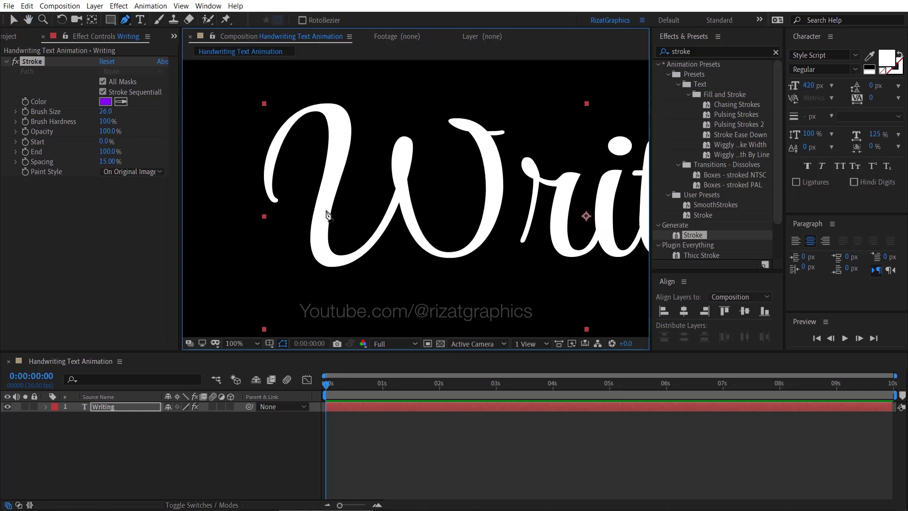
click(280, 205)
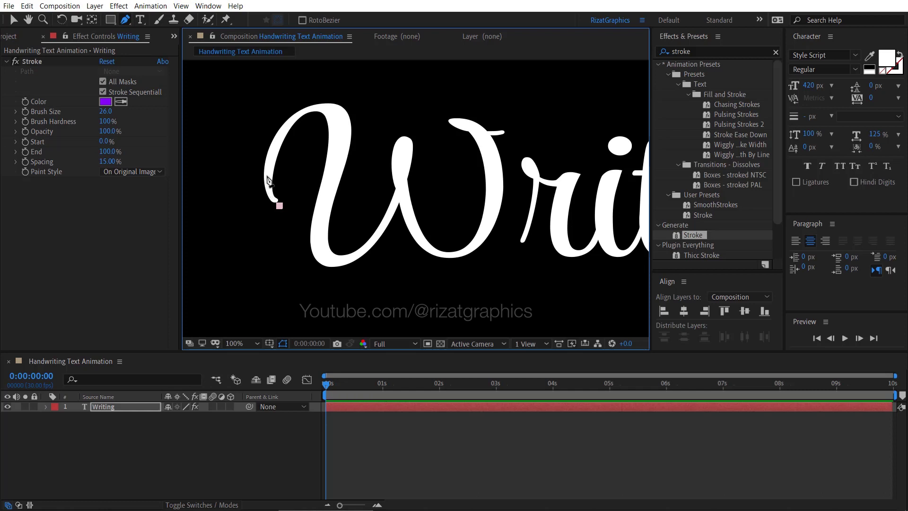
drag(274, 150, 283, 127)
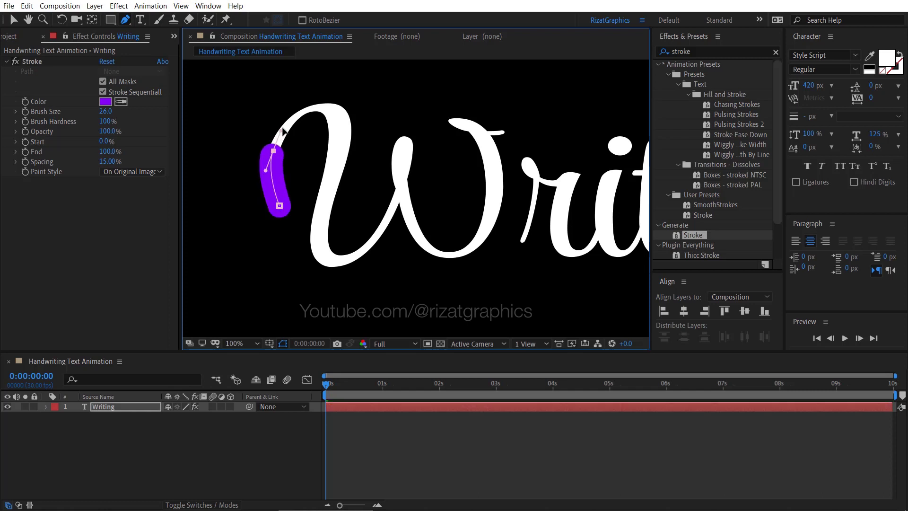
drag(332, 111, 343, 123)
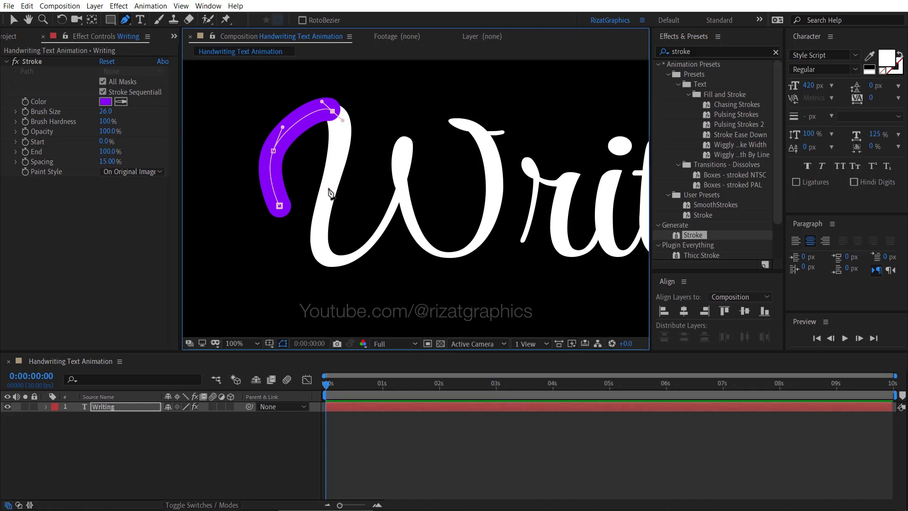
drag(326, 192, 315, 231)
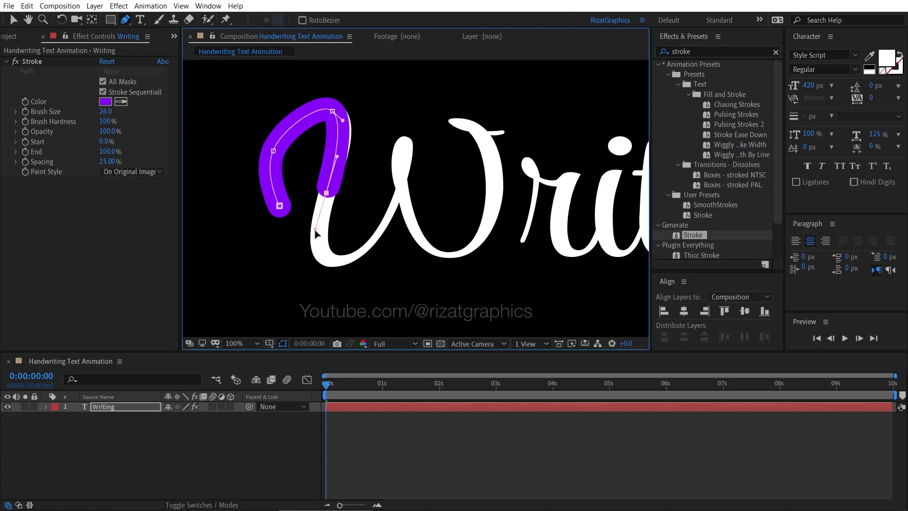
drag(334, 114, 337, 121)
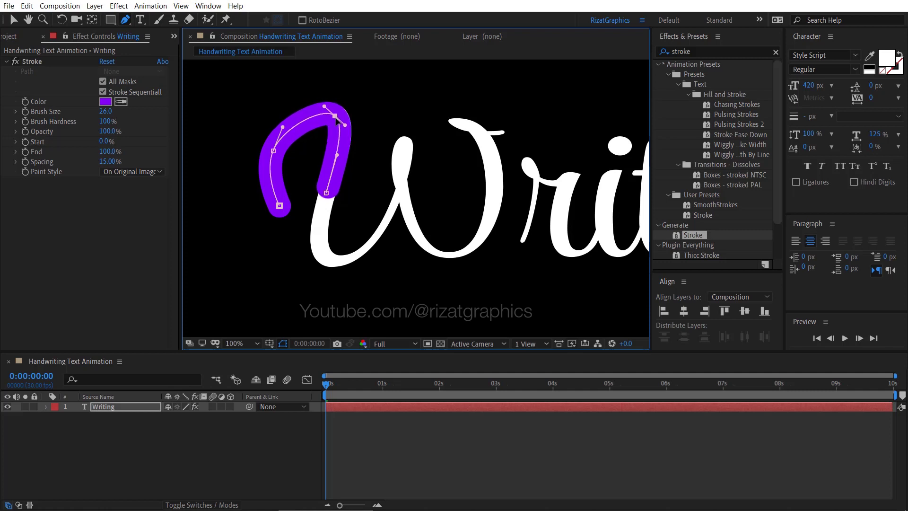
drag(327, 193, 328, 196)
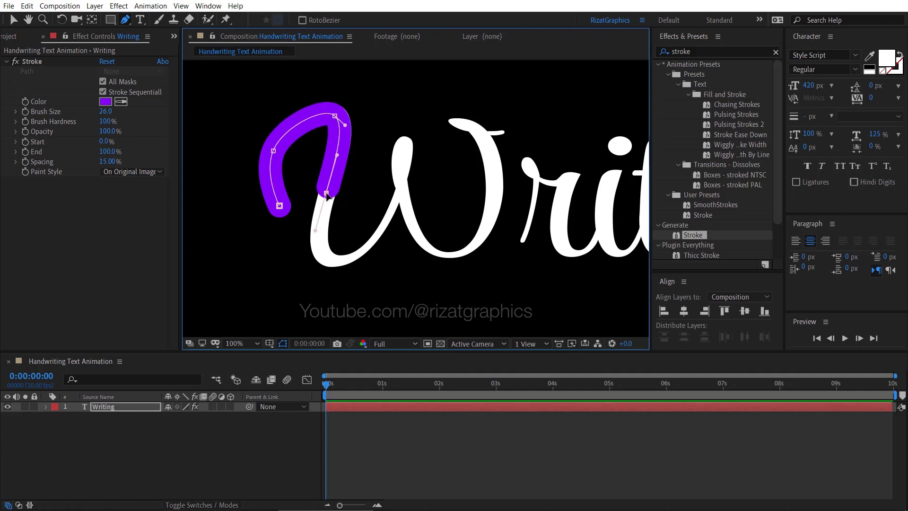
- Extend the mask path around the W's first lower curve to its middle peak and adjust the peak's direction handles to fit
drag(331, 261, 343, 264)
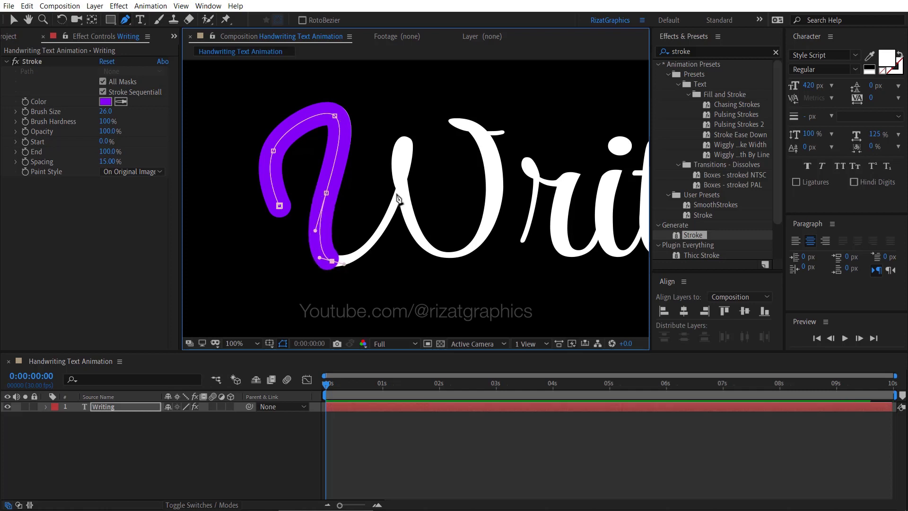
drag(403, 142, 401, 82)
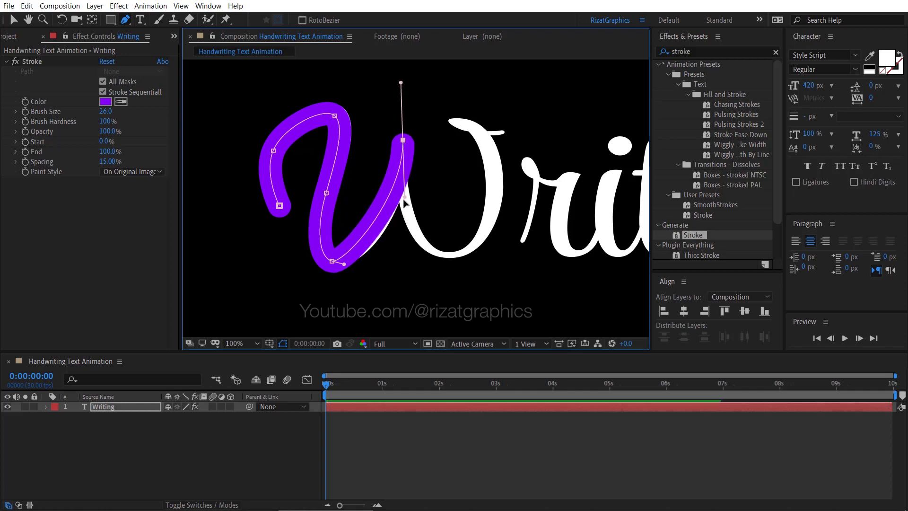
drag(405, 202, 400, 218)
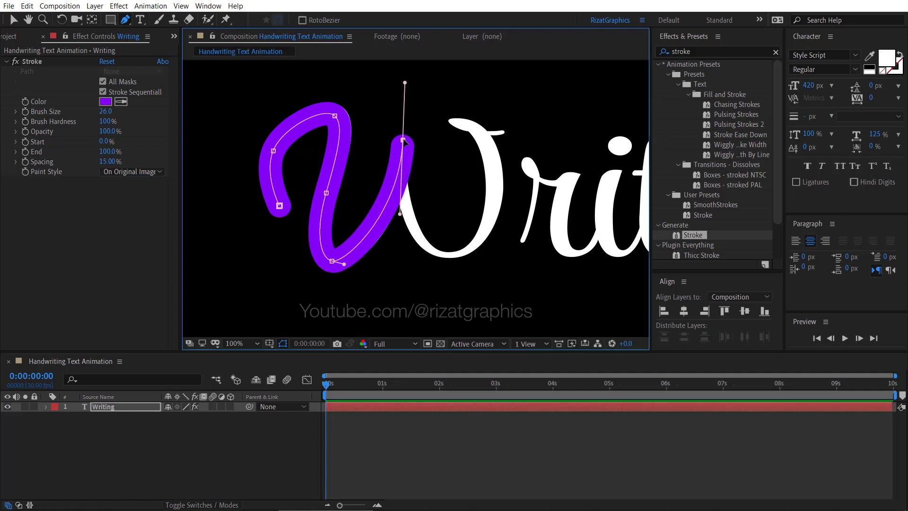
drag(404, 83, 404, 128)
- Trace the W's second lower curve, right side and upper crossbar, and finish the open mask path
mouse_move(453, 256)
mouse_down()
mouse_move(514, 262)
mouse_move(494, 255)
mouse_up()
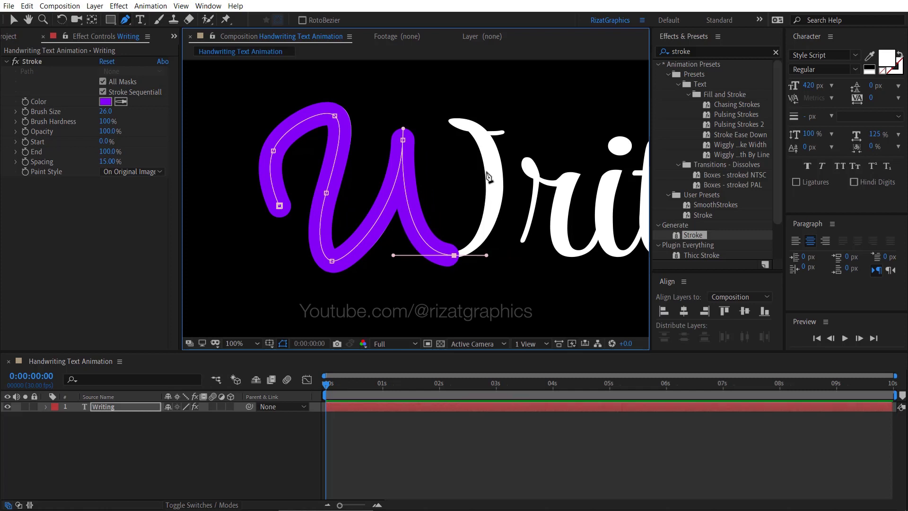
mouse_move(493, 175)
mouse_down()
mouse_move(488, 151)
mouse_move(493, 174)
mouse_up()
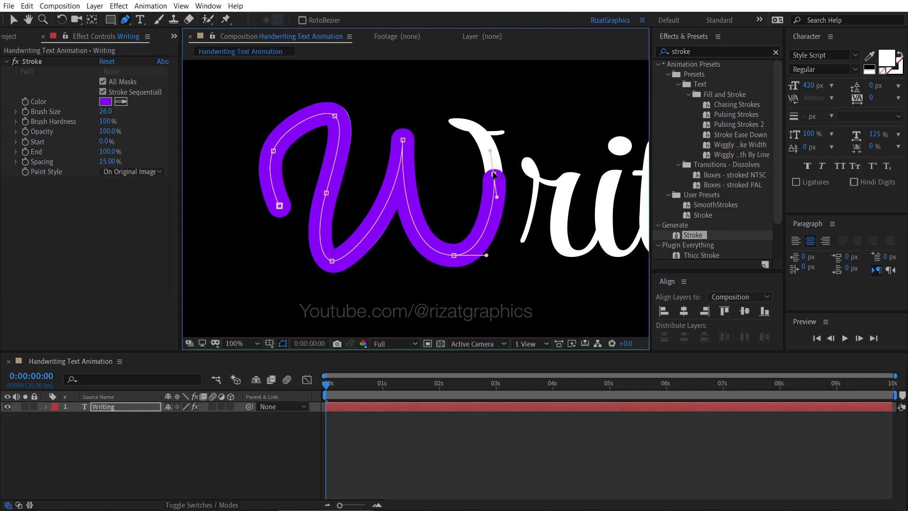
drag(449, 121, 425, 119)
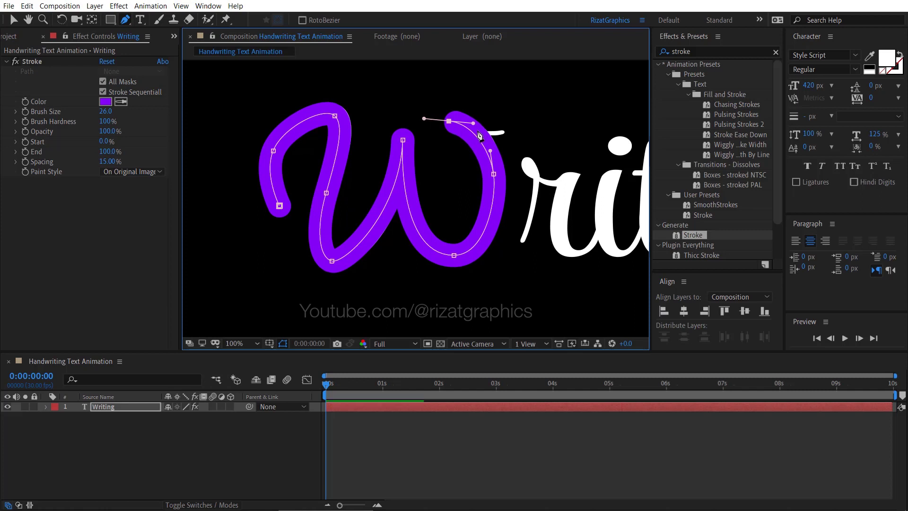
drag(507, 131, 521, 124)
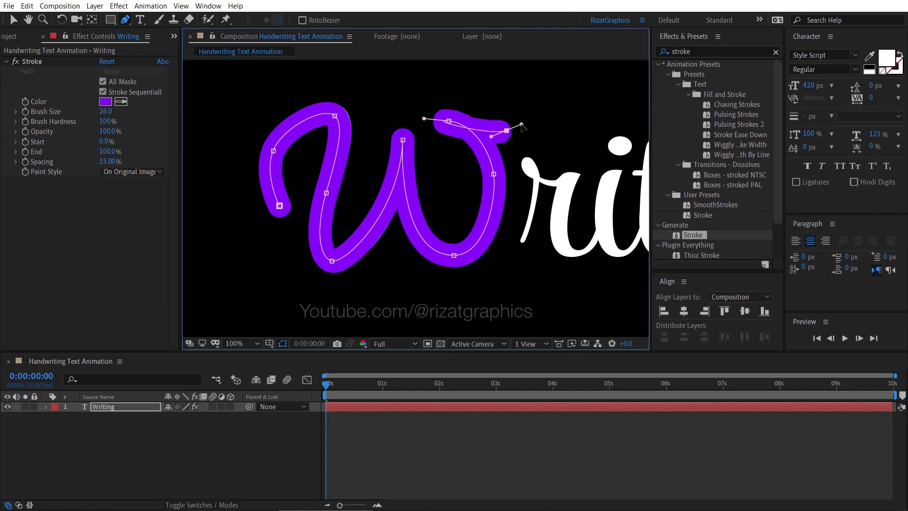
key(ctrl)
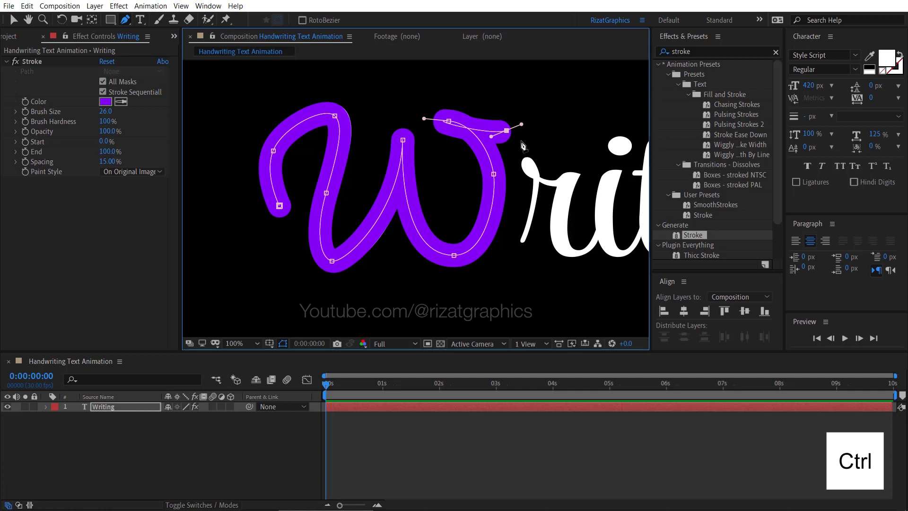
ctrl+click(523, 147)
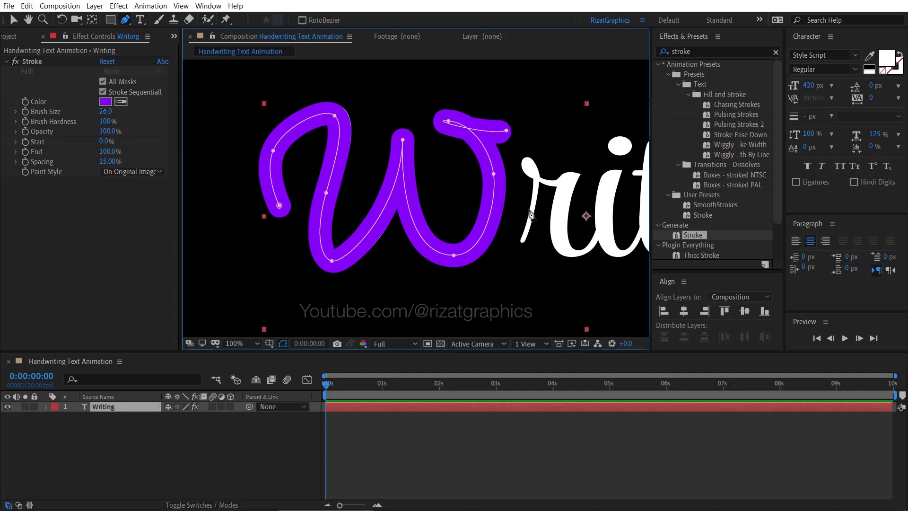
- Trace the r's thin upstroke and connecting shoulder as a separate open mask path, retracting the top point's outgoing handle for a sharp turn
drag(530, 215, 338, 240)
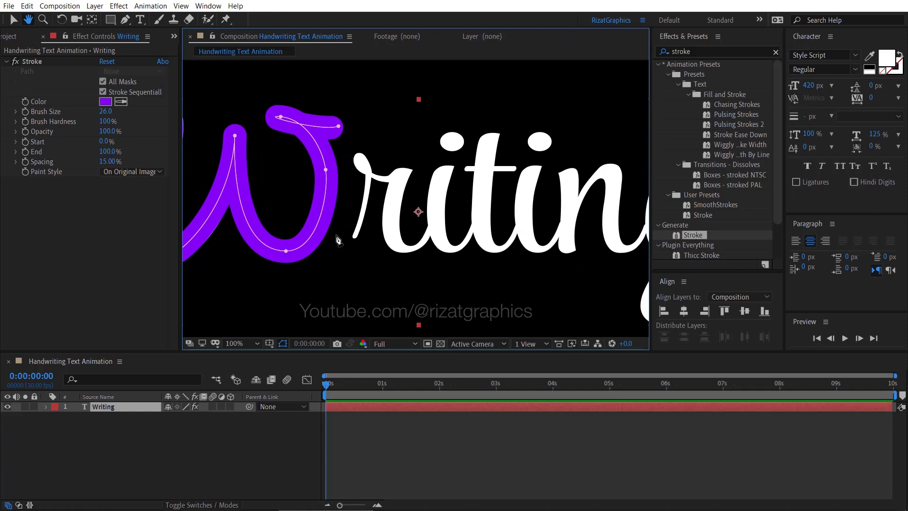
click(239, 342)
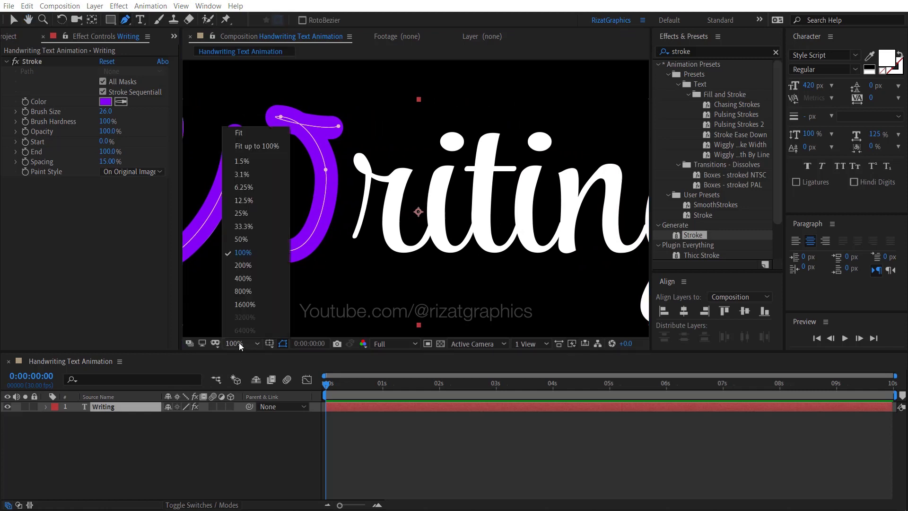
click(258, 269)
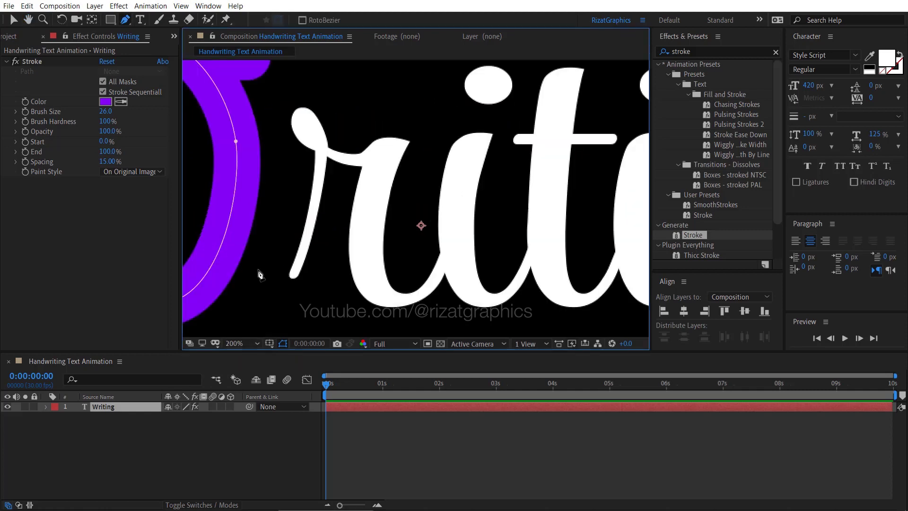
click(290, 283)
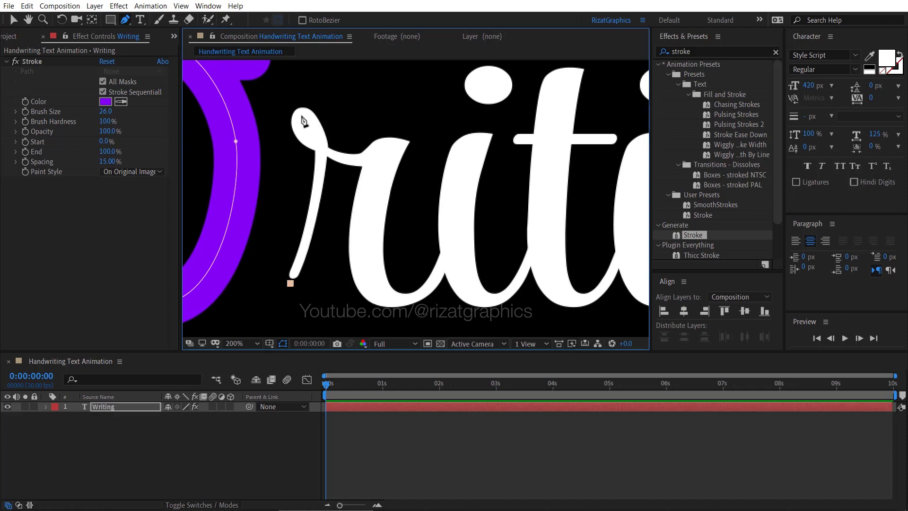
drag(300, 118, 282, 92)
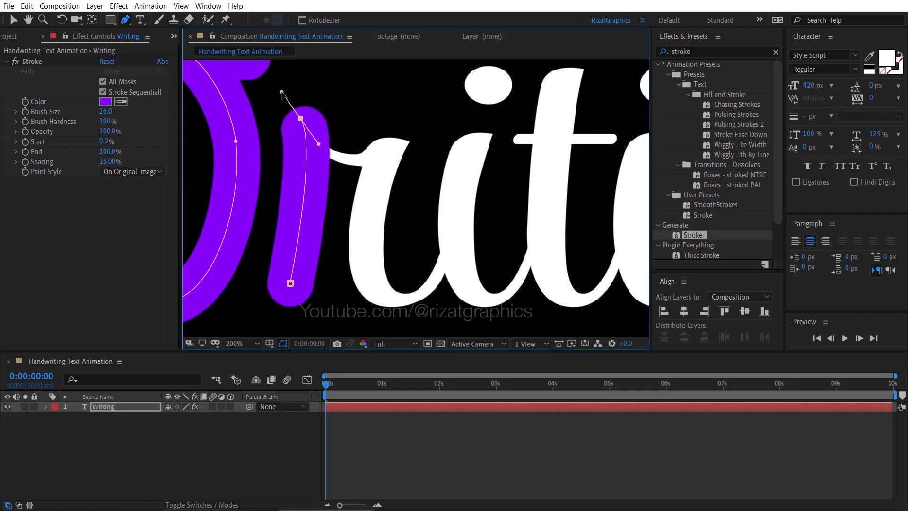
drag(354, 157, 359, 158)
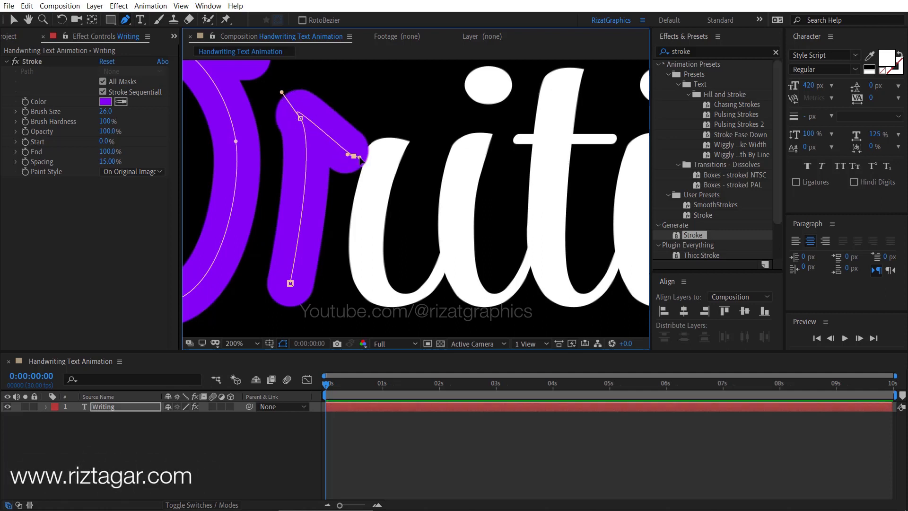
key(ctrl+z)
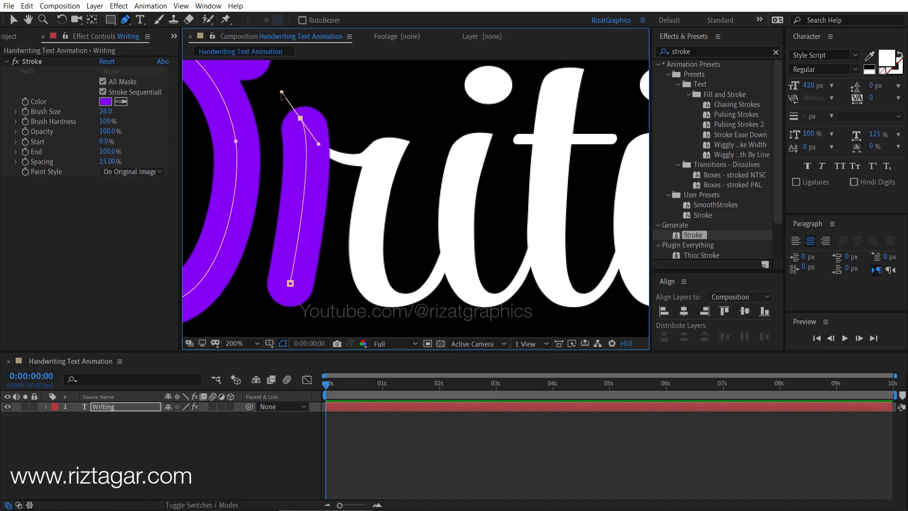
drag(282, 92, 320, 121)
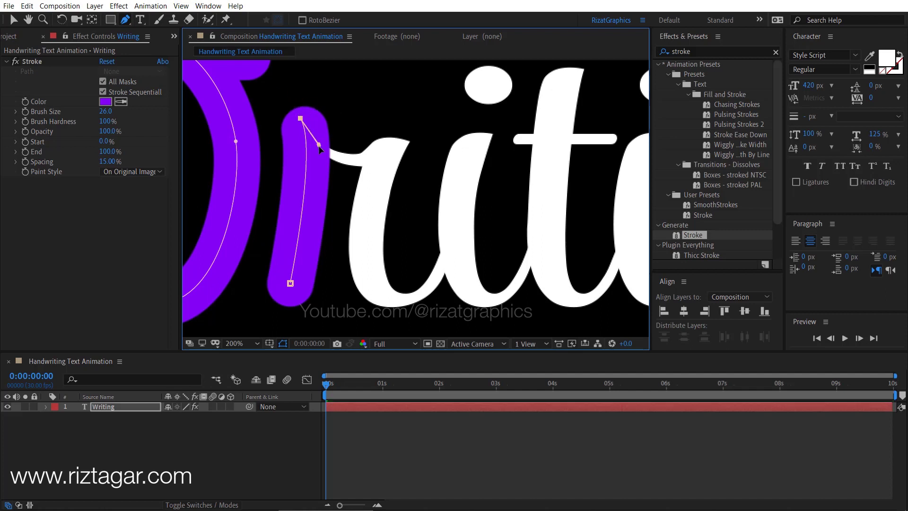
drag(352, 158, 357, 160)
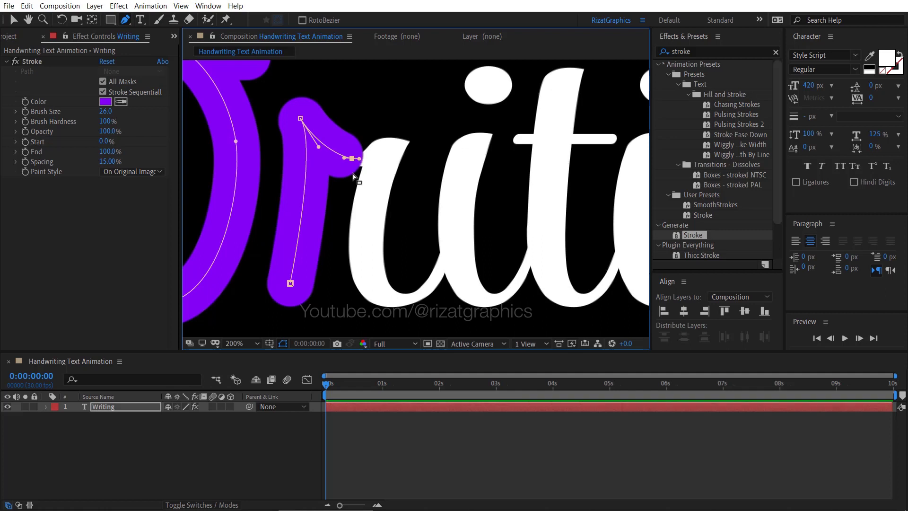
key(F2)
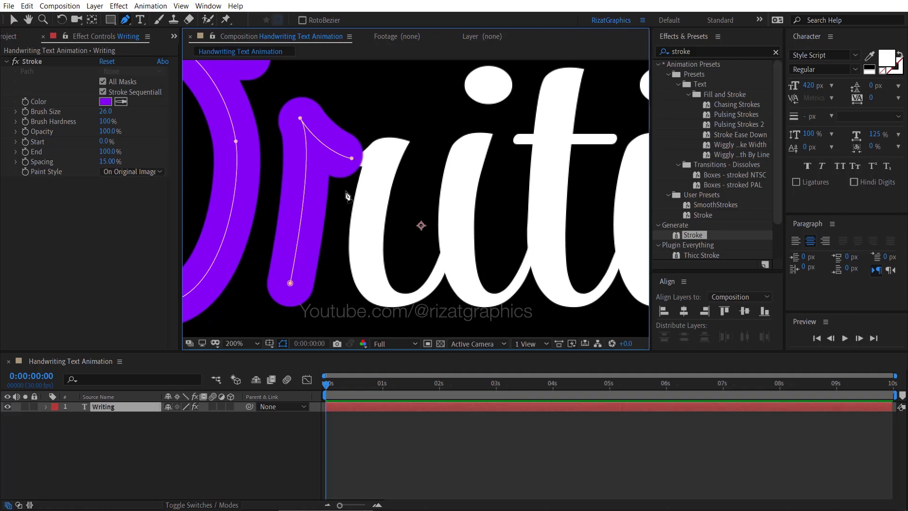
- Draw a new mask path down the r's thick stem and around its lower tail, fitting the end point to the tail
click(392, 136)
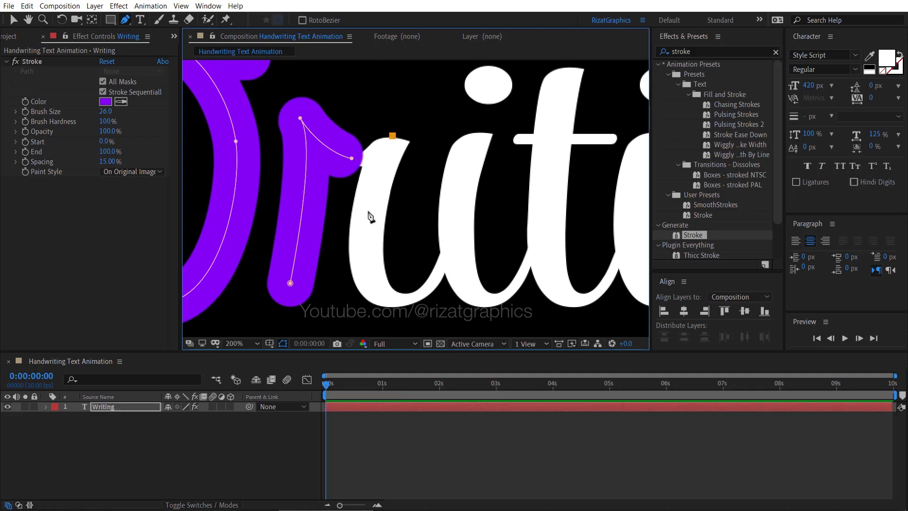
drag(369, 221, 368, 248)
mouse_move(409, 295)
mouse_down()
mouse_move(454, 289)
mouse_move(408, 295)
mouse_move(436, 291)
mouse_up()
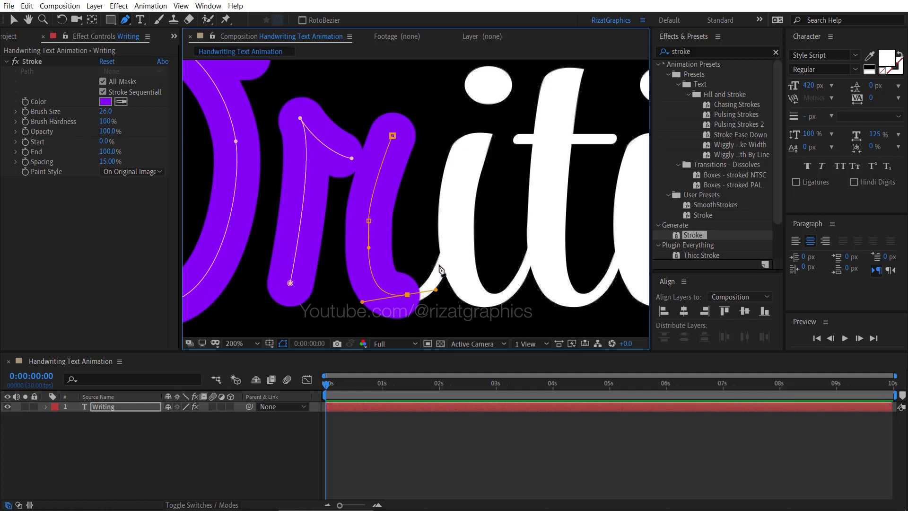
click(440, 265)
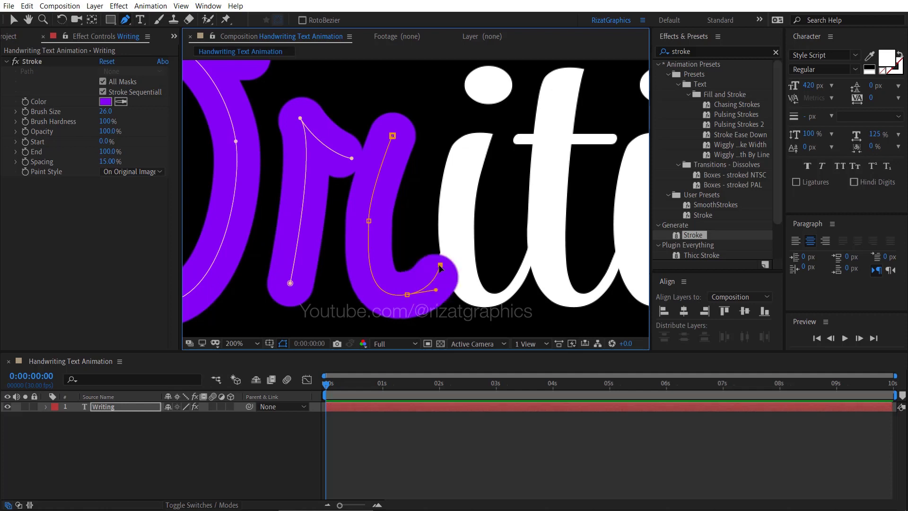
drag(440, 268, 434, 268)
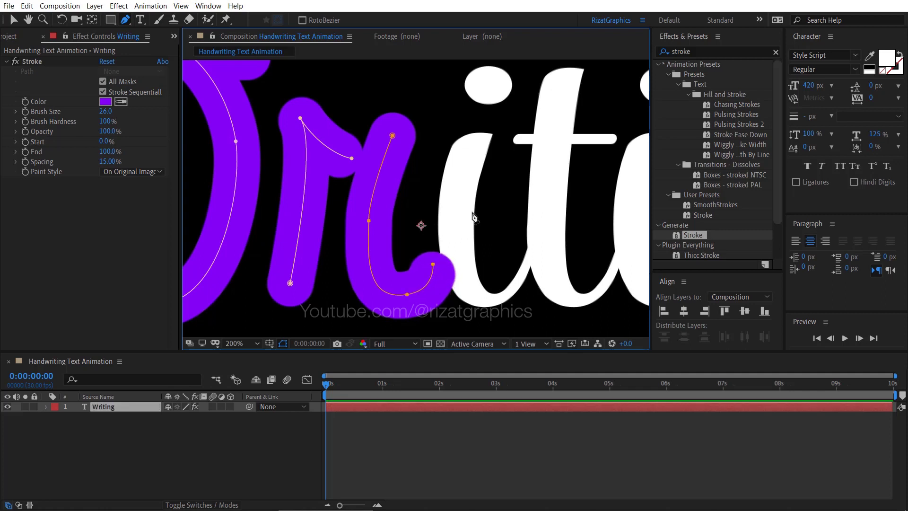
- Trace the first i's stem and lower tail with a separate open mask path, leaving out the dot
drag(472, 217, 369, 162)
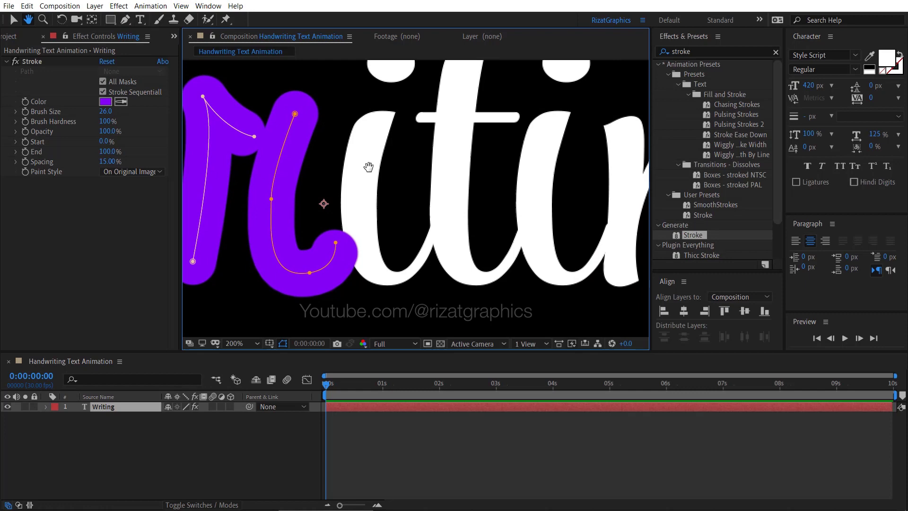
click(377, 110)
click(360, 203)
drag(393, 277, 419, 277)
click(428, 240)
scroll(393, 165, up, 3)
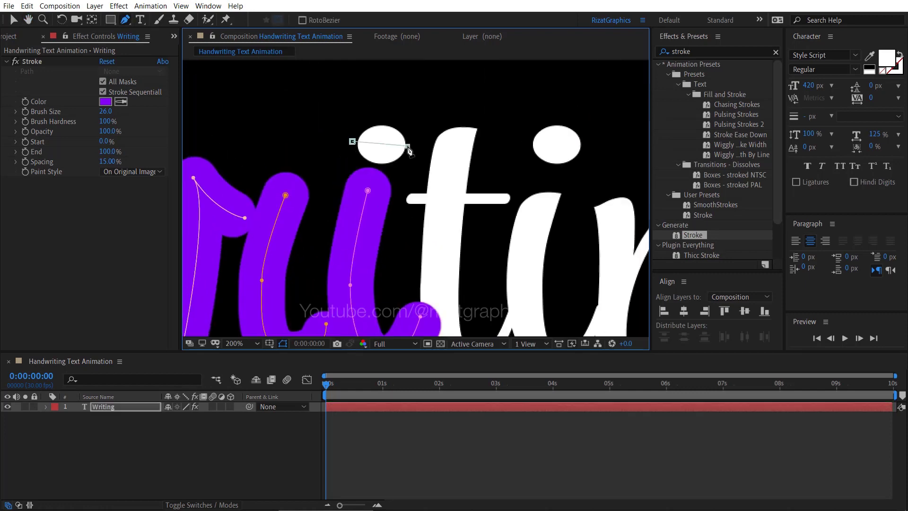
- Cover the first i's dot with a short, separate open mask path running across it
click(322, 101)
click(376, 106)
- Trace the t's stem and lower tail with one open mask path and its crossbar with a separate straight one
drag(399, 205, 372, 186)
click(383, 201)
click(387, 273)
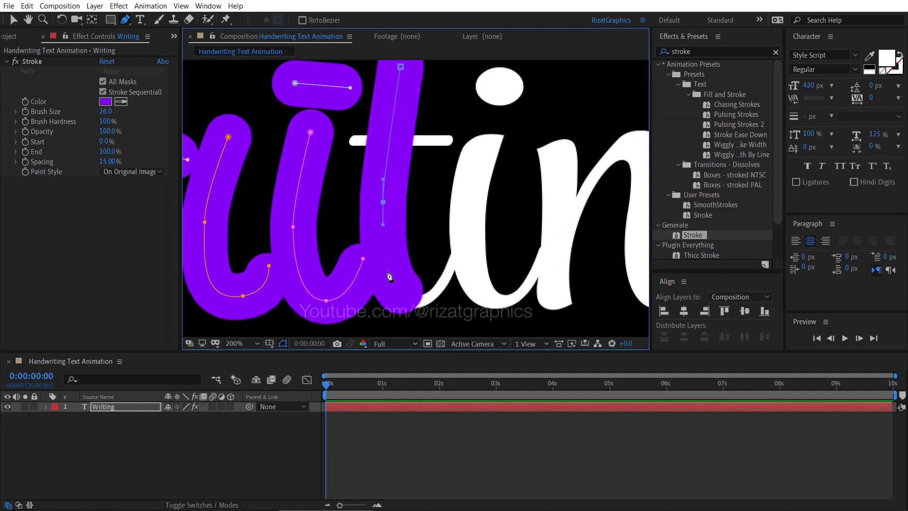
drag(444, 277, 474, 250)
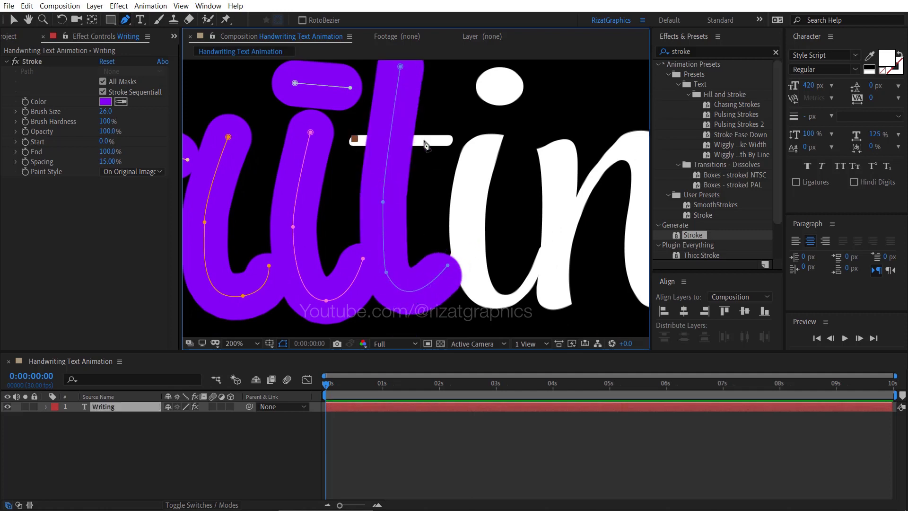
click(355, 140)
click(445, 140)
- Trace the second i's stem and lower tail with an open mask path, and cover its dot with a separate short path
drag(487, 140, 398, 114)
click(396, 107)
click(378, 223)
drag(418, 271, 437, 268)
click(451, 232)
- Trace the n's first vertical stem with a separate open mask path from top to bottom
drag(431, 115, 355, 102)
click(383, 101)
drag(387, 267, 381, 310)
click(383, 101)
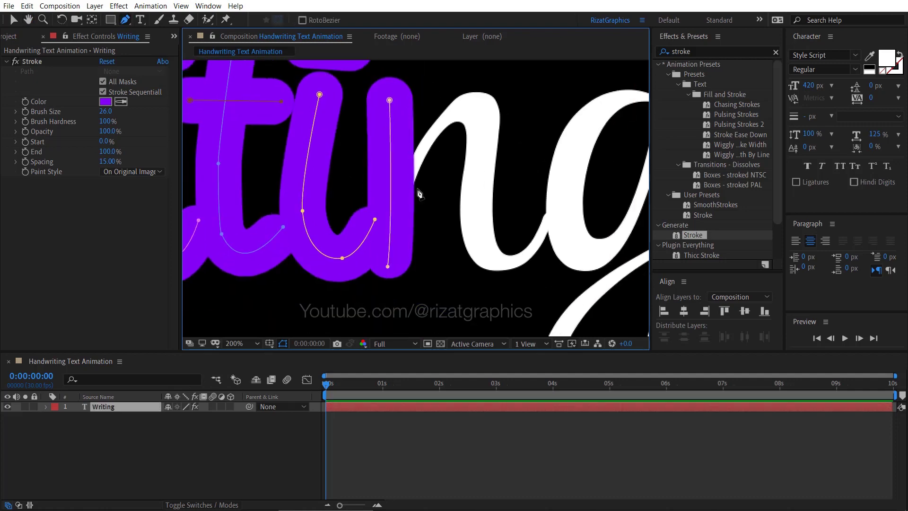
- Trace the n's arch, second stem and curved tail with a new open mask path starting at the first stem
click(405, 179)
drag(489, 110, 499, 124)
click(477, 216)
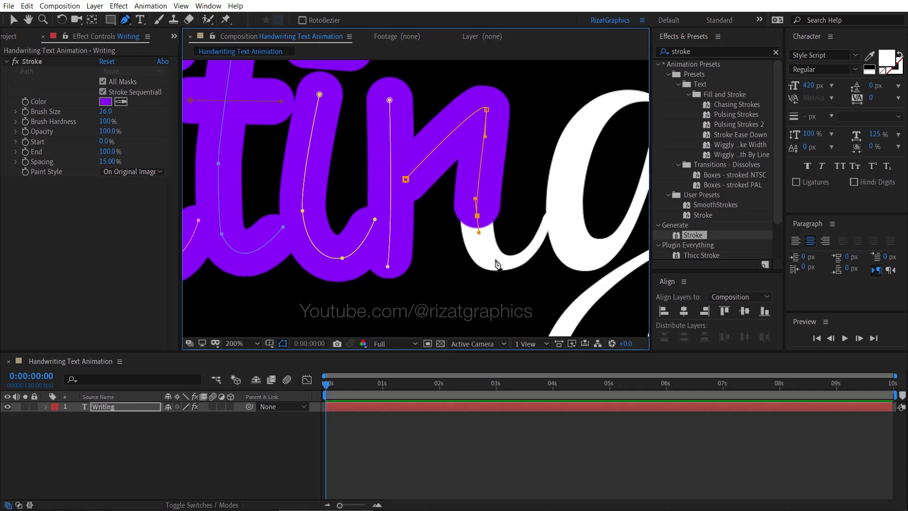
drag(495, 260, 504, 266)
drag(545, 215, 556, 159)
- Trace the g's bowl with an open mask path from its upper end around the bottom and up towards the stem
drag(563, 203, 401, 182)
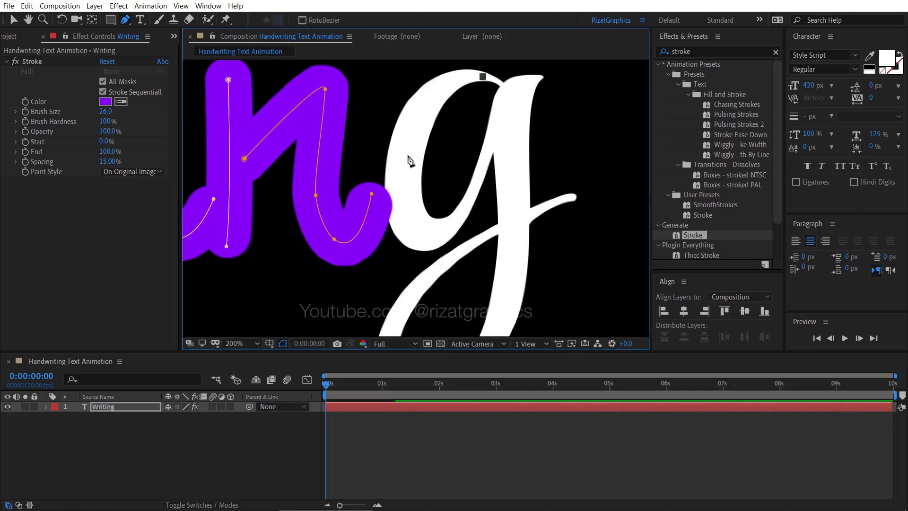
click(483, 76)
click(408, 151)
drag(433, 230, 452, 224)
click(490, 120)
- Trace the g's stem, descender loop and crossing exit stroke with a separate open mask path
click(246, 343)
click(248, 273)
click(479, 136)
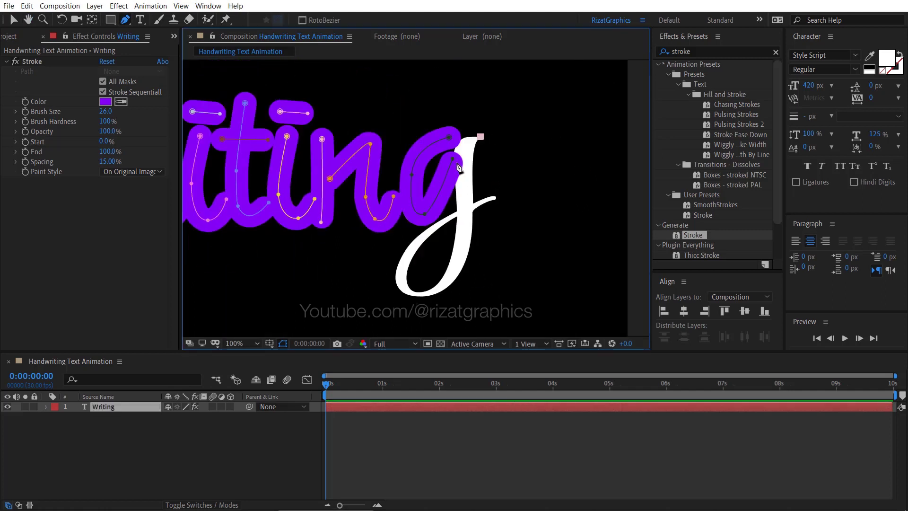
drag(462, 185, 466, 235)
drag(450, 276, 442, 282)
click(402, 284)
click(495, 198)
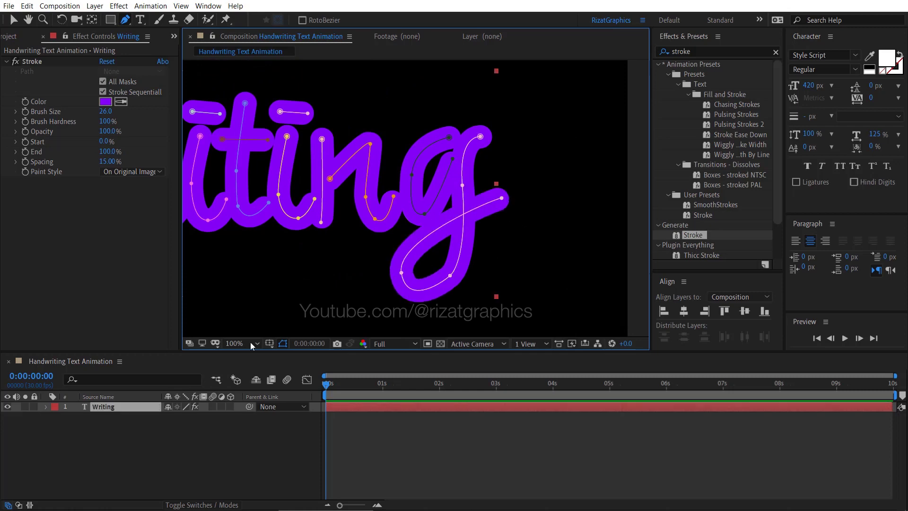
- Set the Stroke effect's Paint Style to Reveal Original Image
click(246, 344)
click(248, 263)
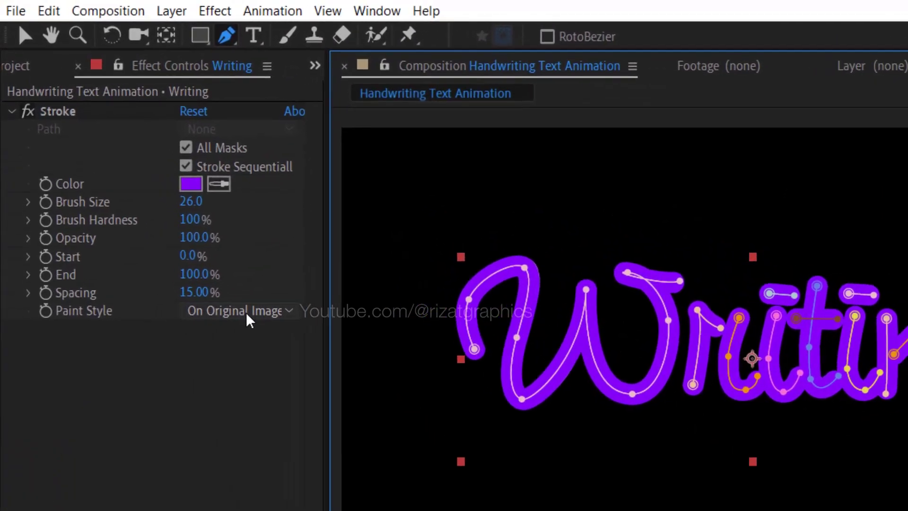
click(154, 200)
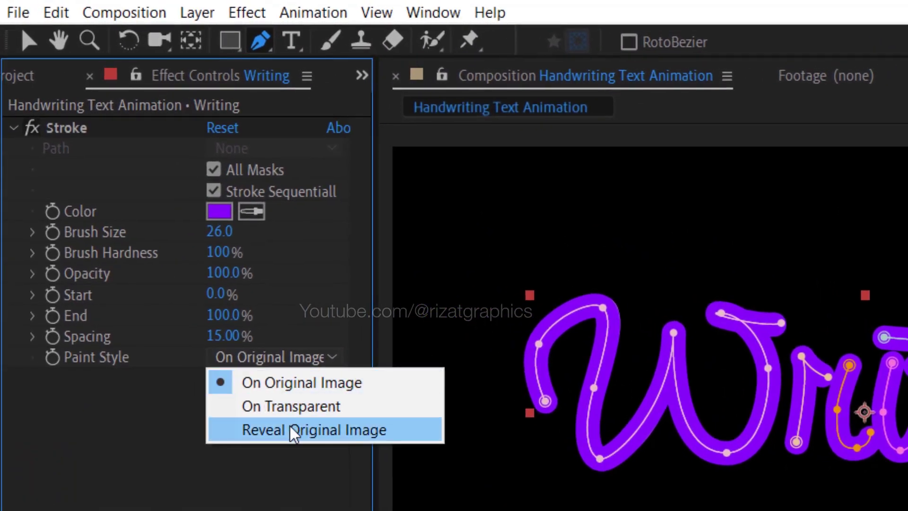
click(290, 425)
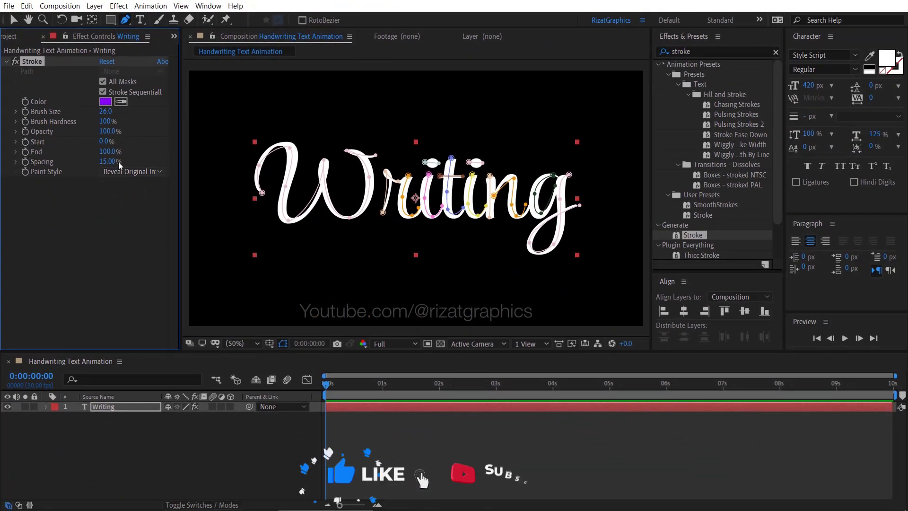
- Lower the Stroke effect's End value step by step to 85% to check how the g is revealed
mouse_move(111, 152)
mouse_down()
mouse_move(45, 150)
mouse_move(128, 157)
mouse_up()
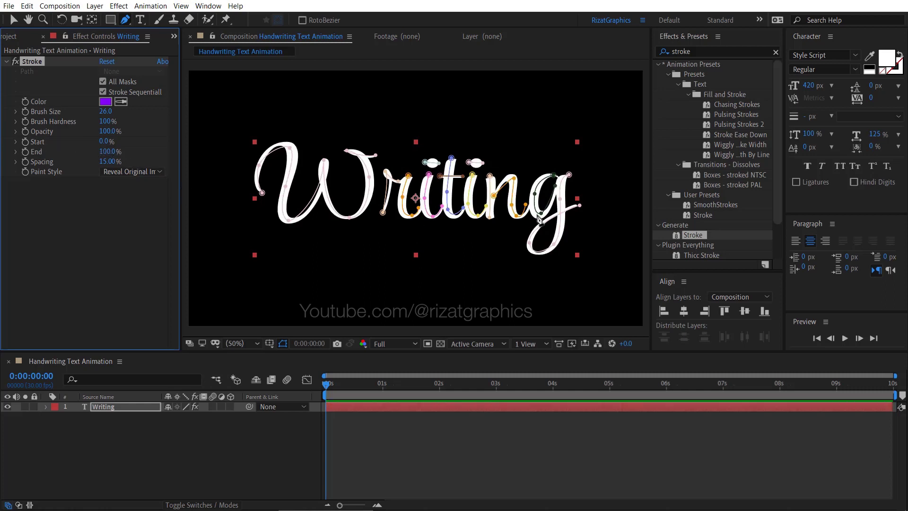
key(slash)
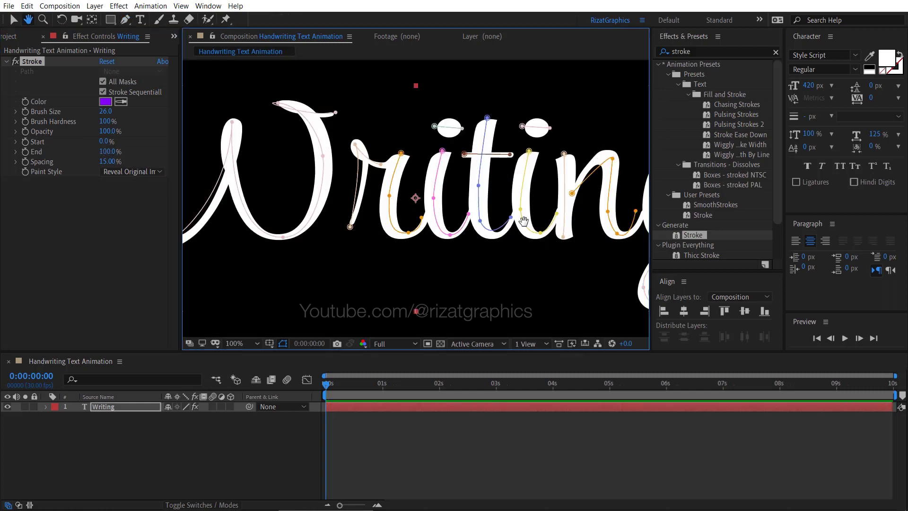
drag(579, 221, 426, 211)
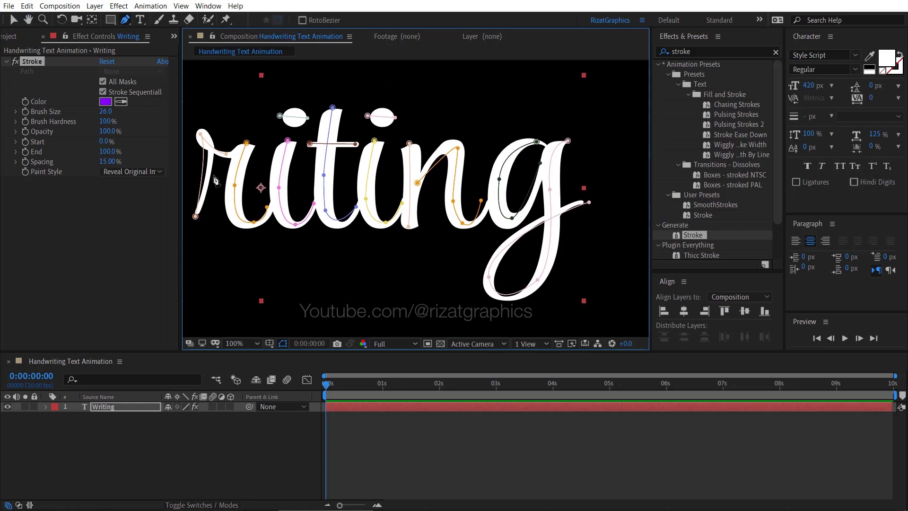
click(110, 151)
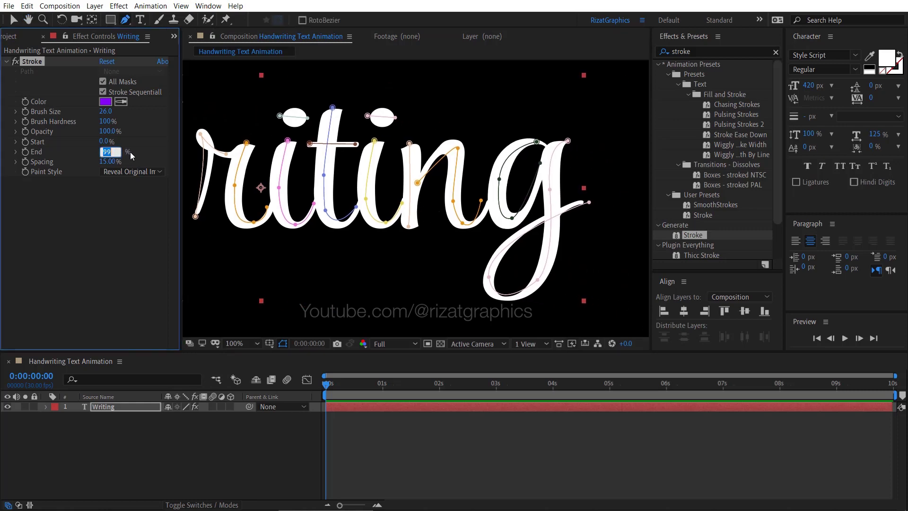
key(Down)
key(Down)
key(Down)
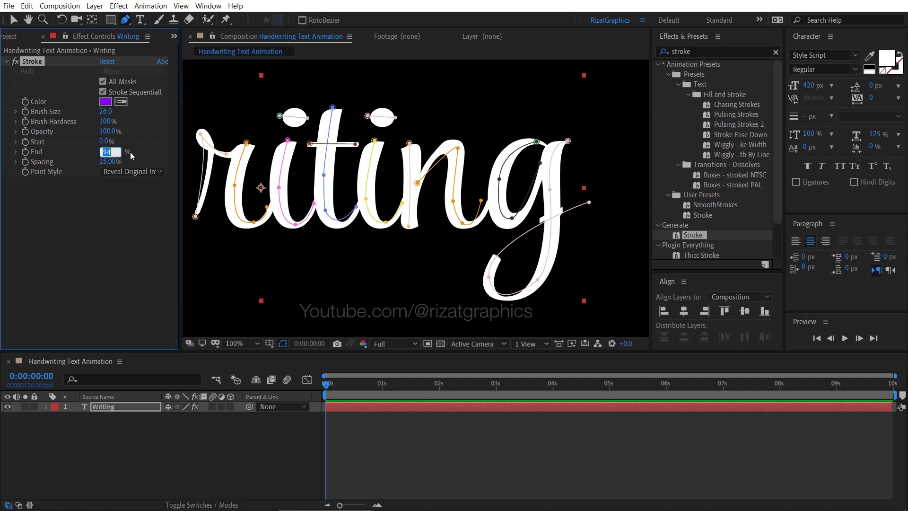
key(Down)
key(Down)
key(Down)
key(Down)
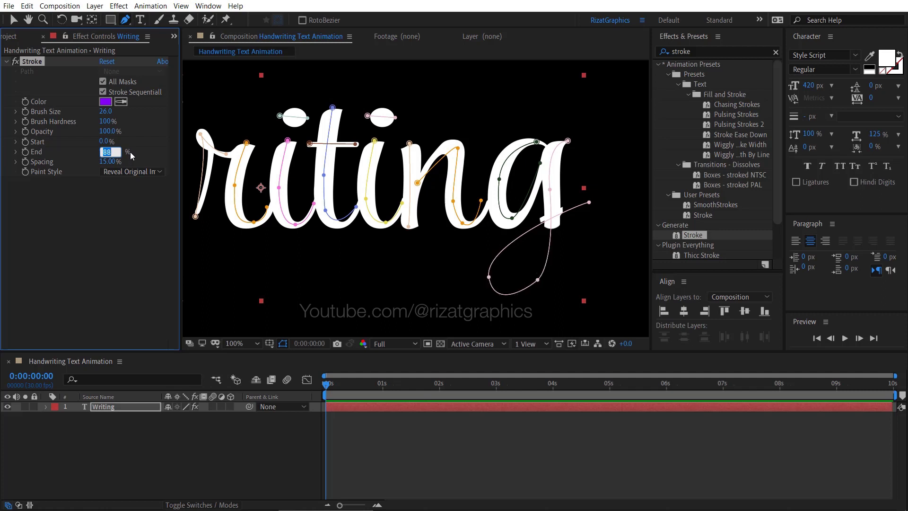
key(Down)
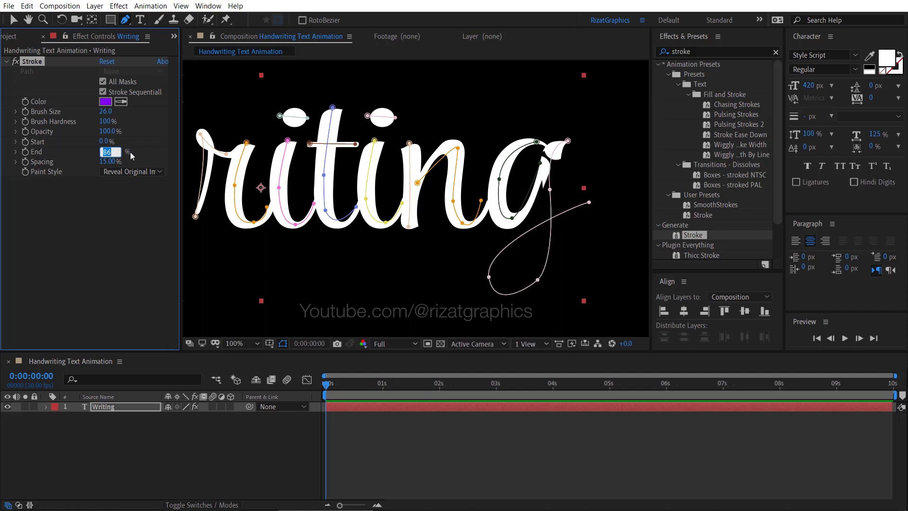
key(Down)
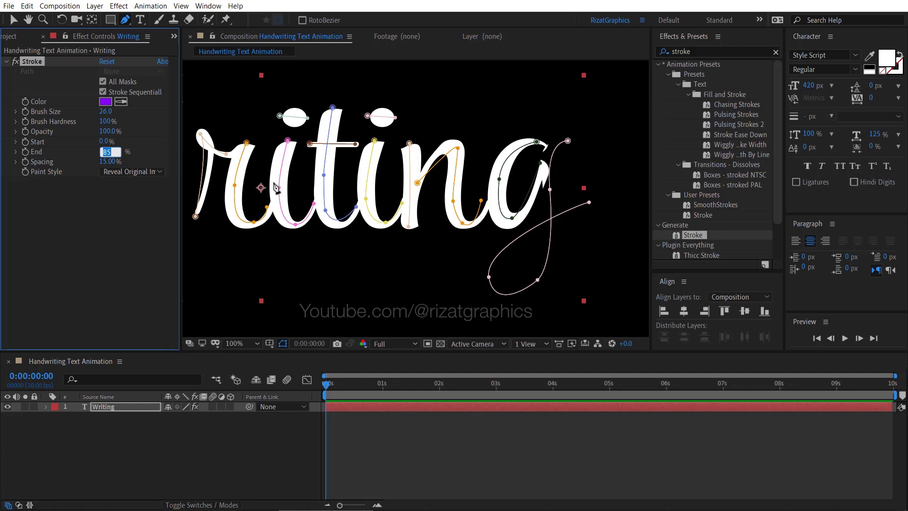
- Move the end point and start point of the g's bowl path slightly inward, away from the g's stem
click(238, 344)
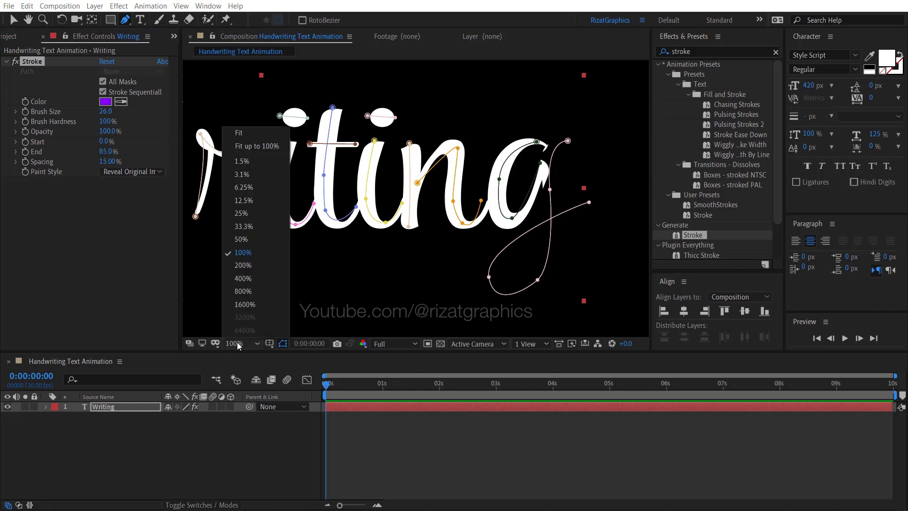
click(254, 265)
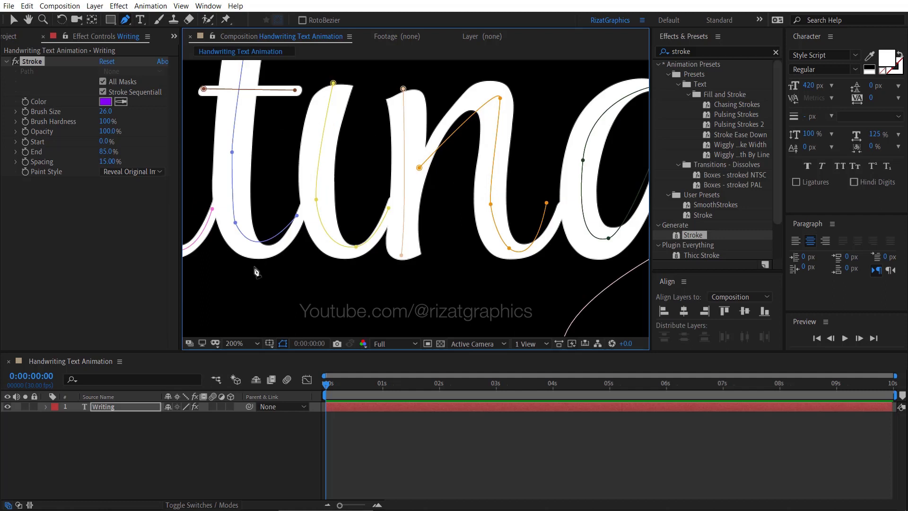
drag(546, 236, 412, 228)
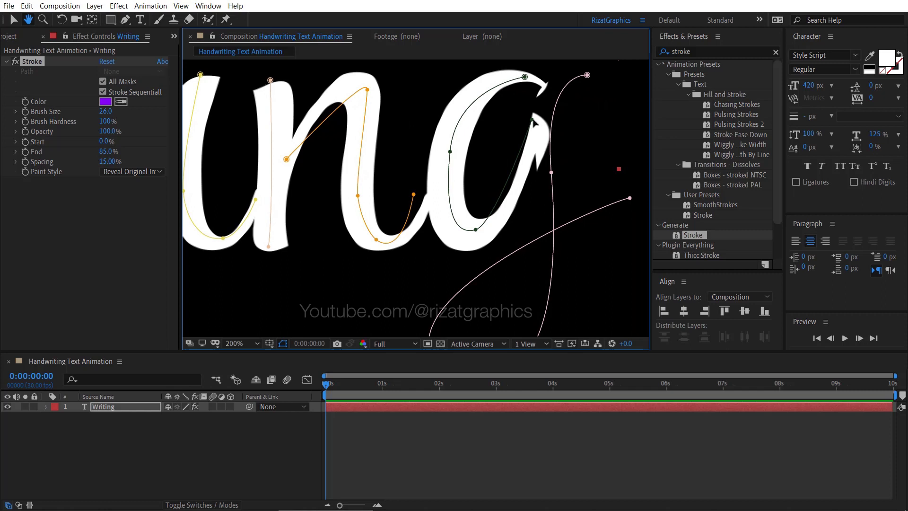
key(g)
drag(533, 122, 524, 118)
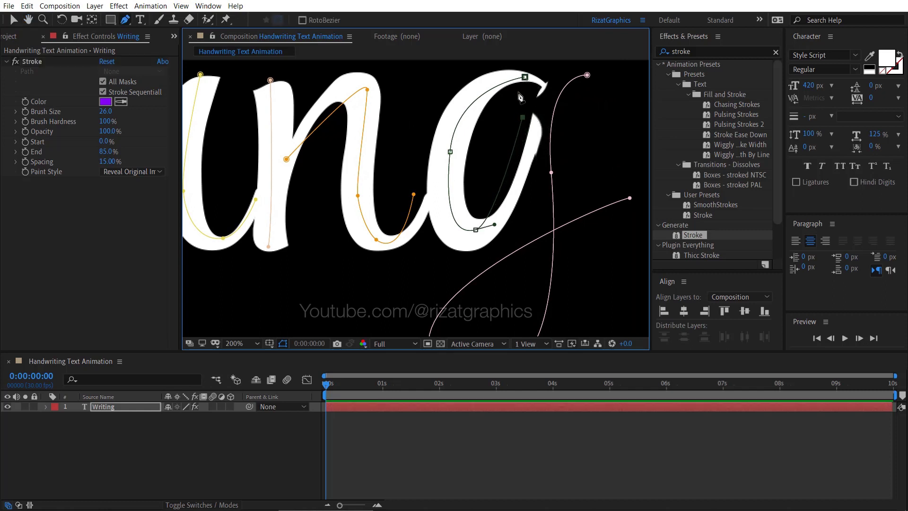
click(521, 96)
click(524, 77)
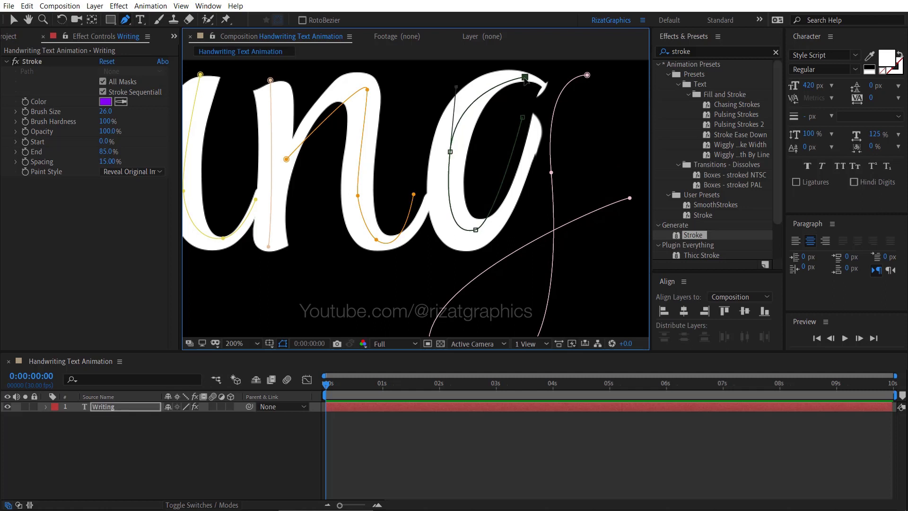
drag(525, 78, 521, 76)
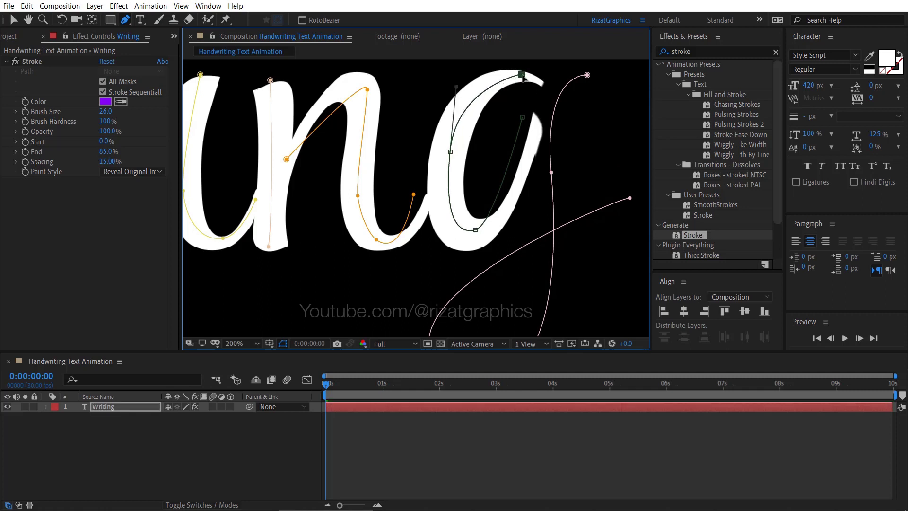
- Set the Stroke's End to 80% and move the end point of the n's tail path slightly away from the g
click(108, 152)
text(81)
key(Return)
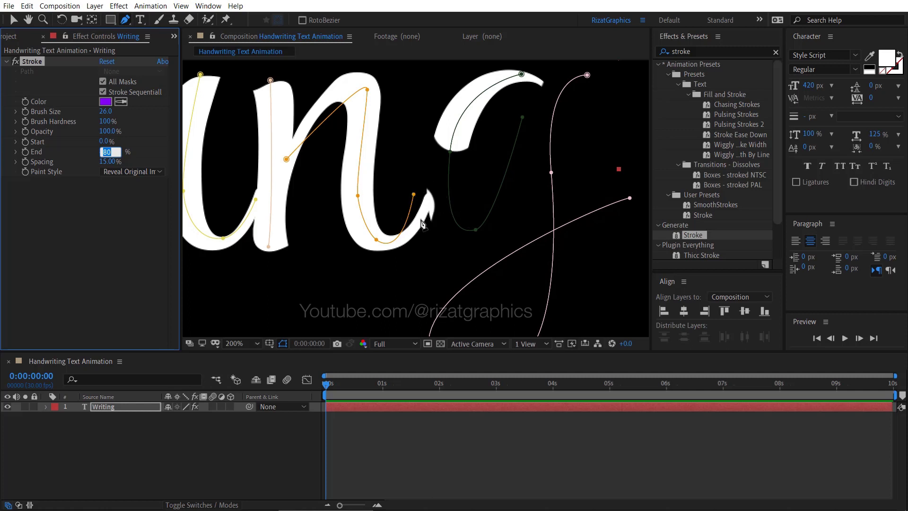
click(128, 209)
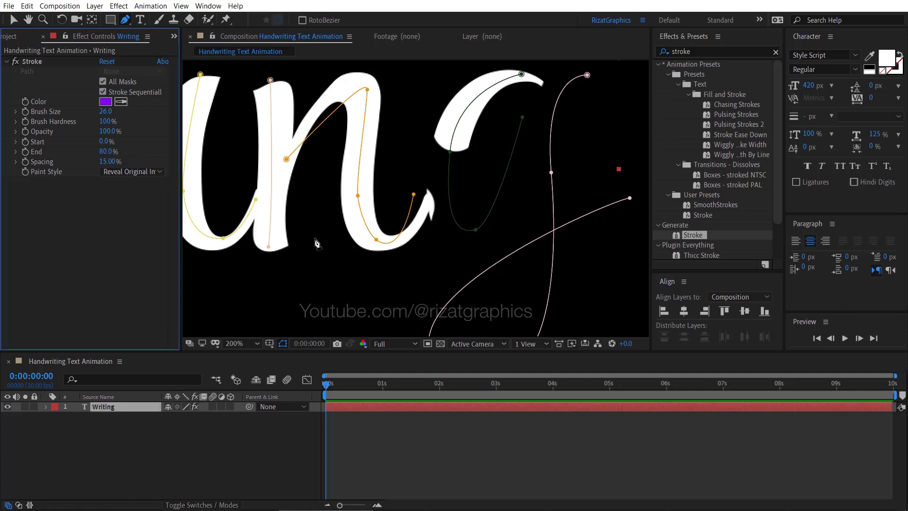
drag(414, 195, 410, 197)
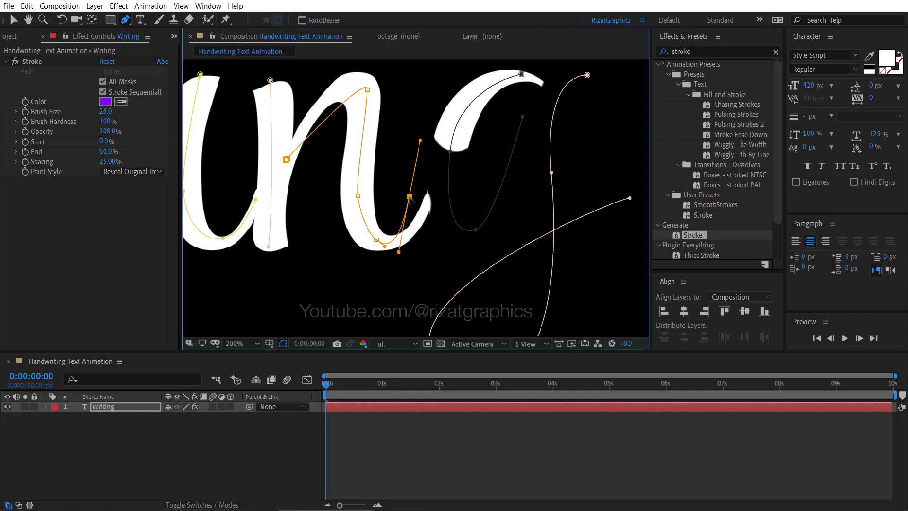
click(139, 208)
- Lower the Stroke effect's End value to 76% to check the reveal of the n's tail
drag(107, 152, 106, 151)
click(106, 151)
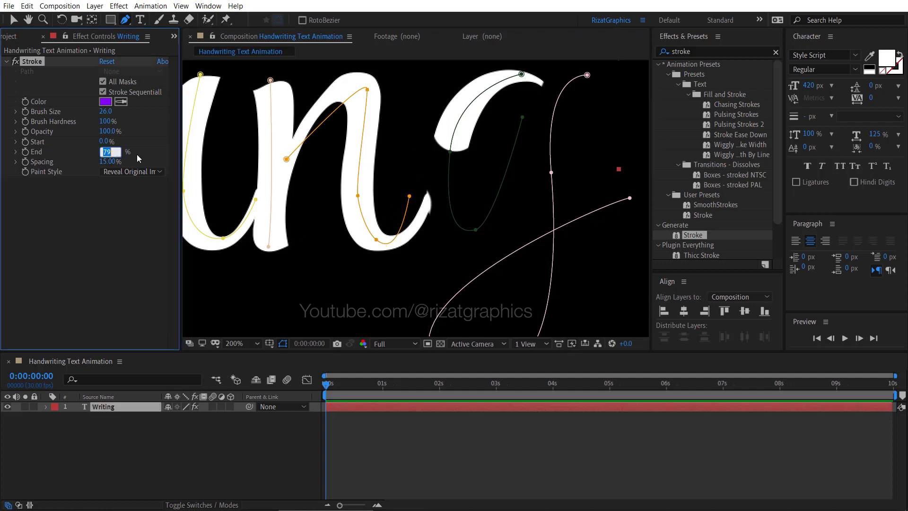
key(Down)
key(Down)
key(Down)
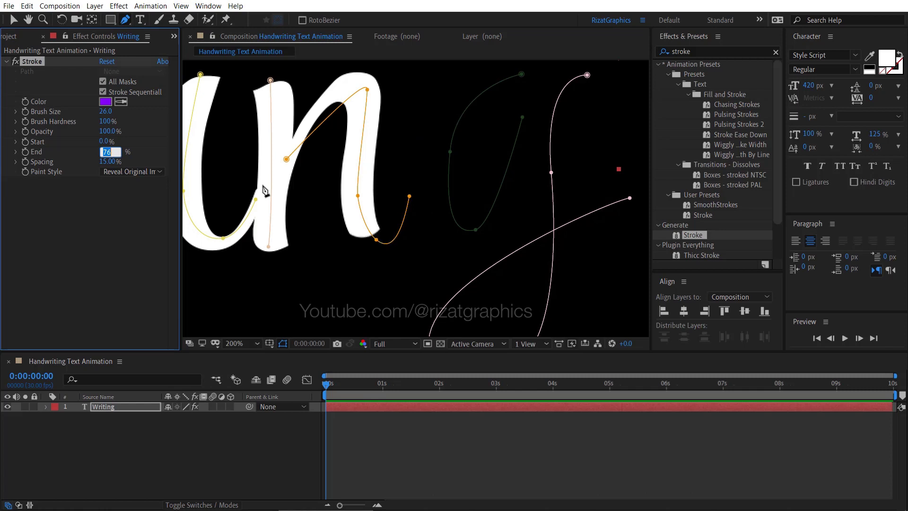
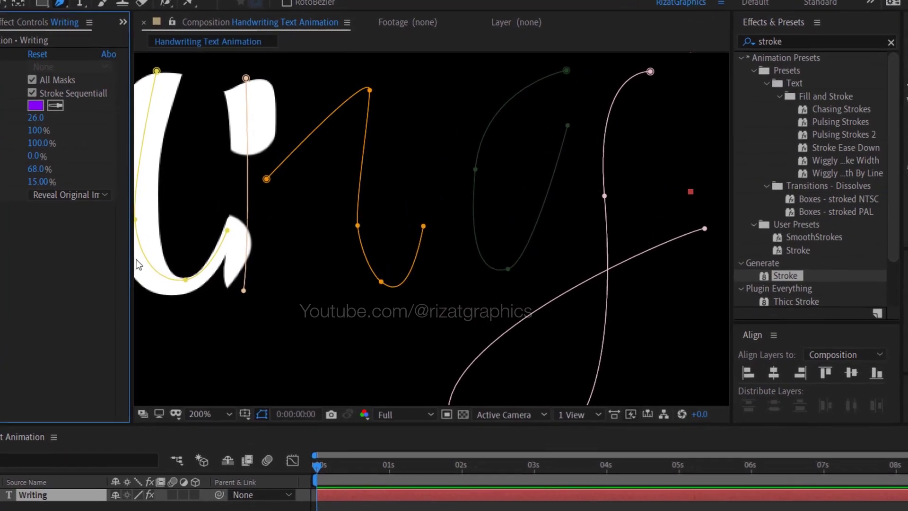
- Pull the end point and lower curve point of the second i's path inward, away from the n's stem
drag(198, 282, 599, 352)
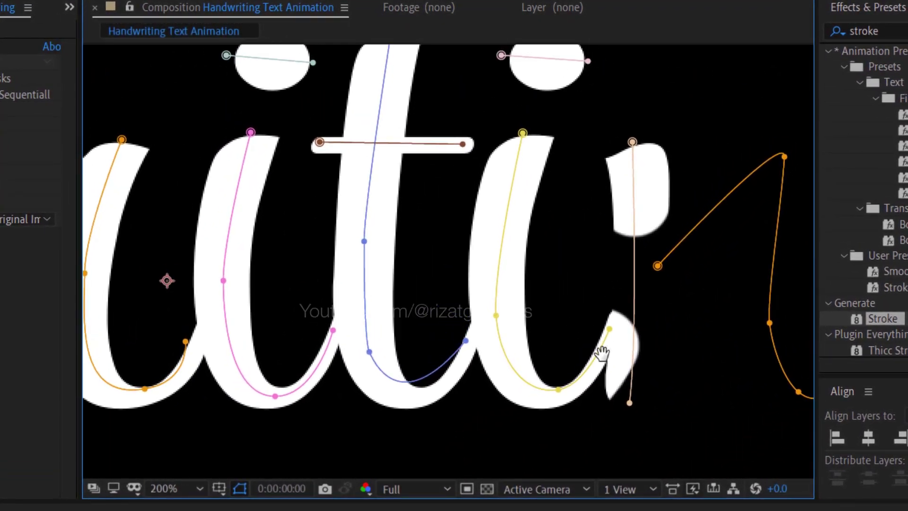
drag(608, 321, 589, 321)
mouse_move(590, 386)
mouse_down()
mouse_move(577, 377)
mouse_move(562, 394)
mouse_move(552, 388)
mouse_up()
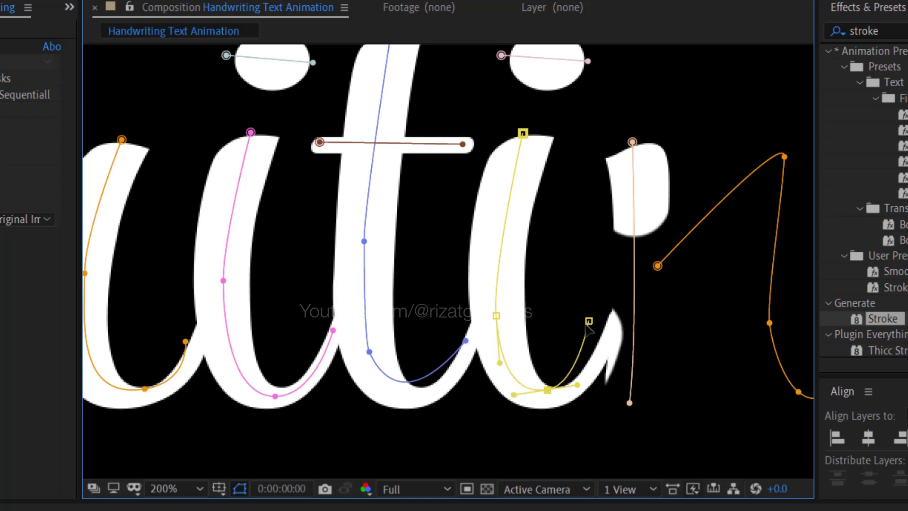
drag(589, 324, 576, 320)
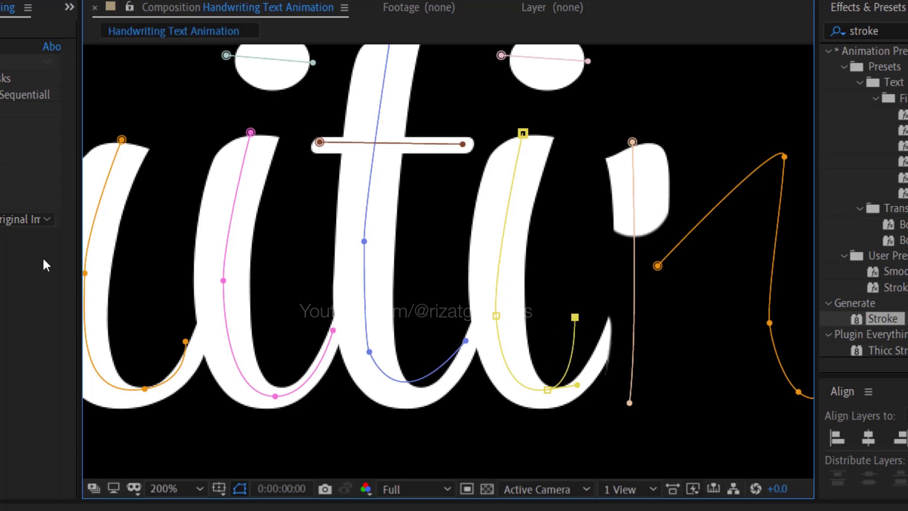
- Lower the Stroke's End until only the second i's top is revealed, and move the t tail's end point inward
click(10, 186)
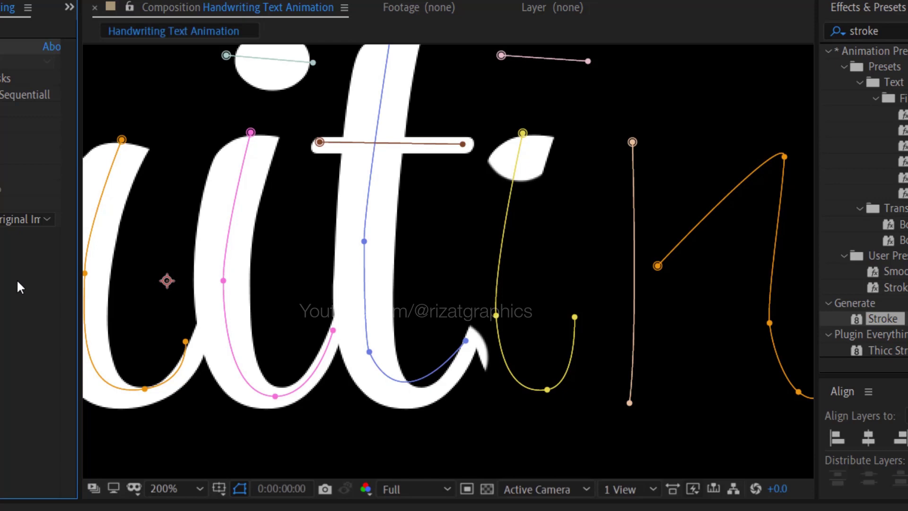
click(465, 340)
drag(465, 341, 455, 334)
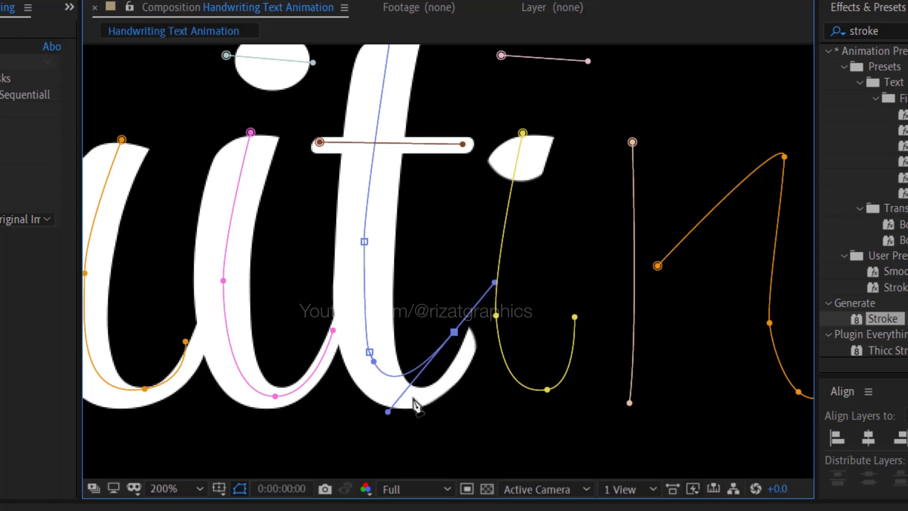
- Move the t tail's end point slightly further inward, and pull the first i's end point inward away from the t's stem
drag(455, 335, 451, 339)
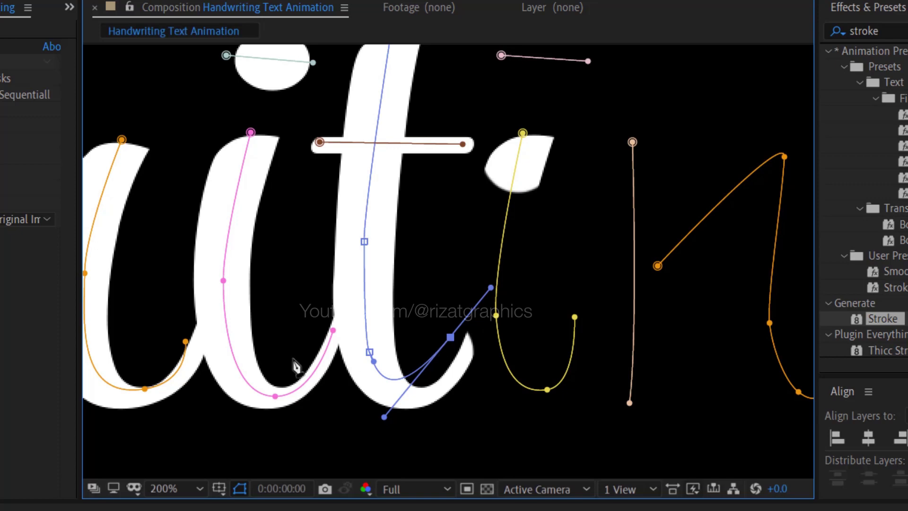
click(23, 46)
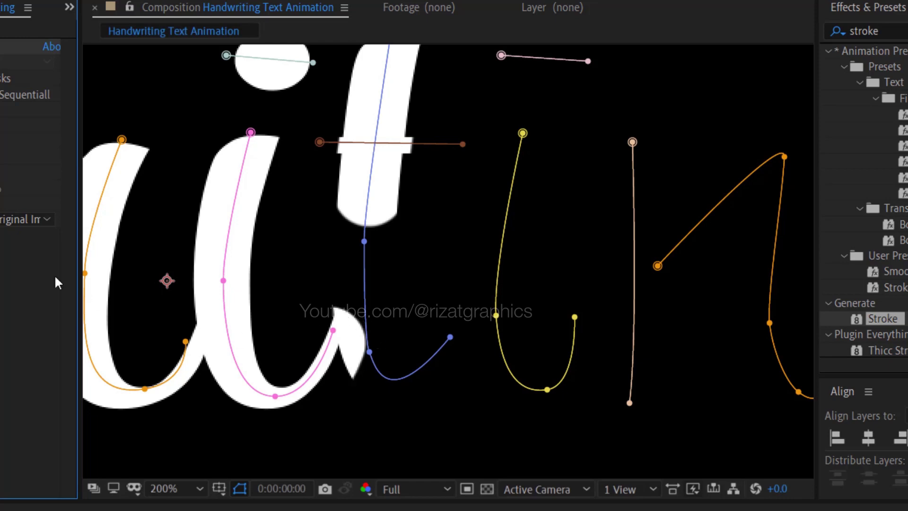
drag(333, 330, 302, 318)
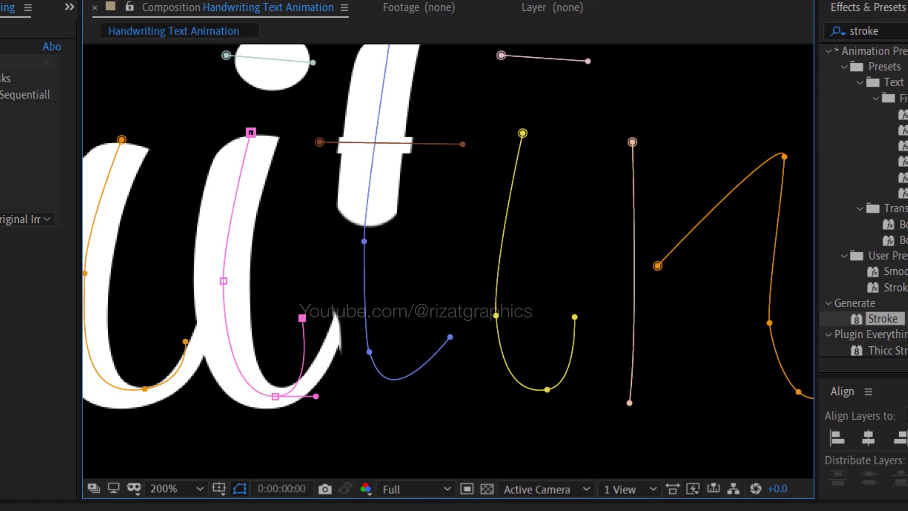
- Pull the end point of the orange path on the r's tail inward, away from the first i
drag(233, 319, 536, 326)
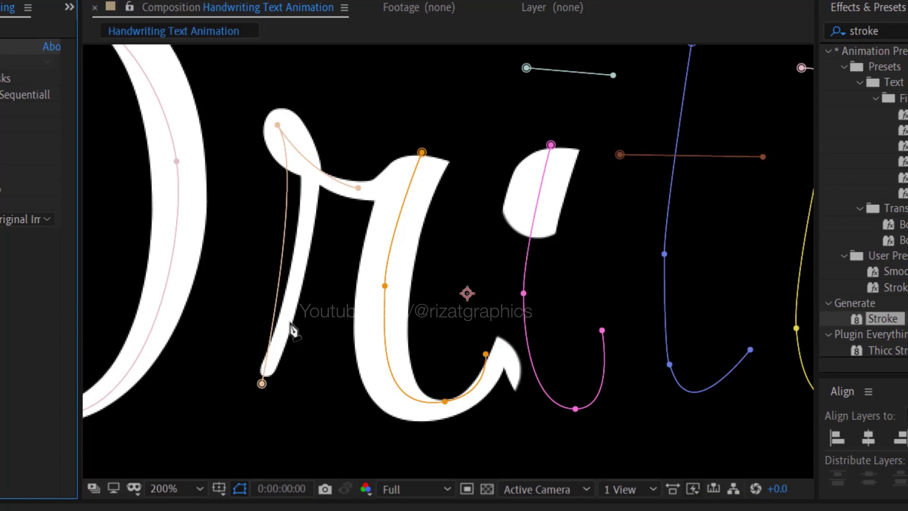
click(476, 356)
drag(475, 352, 458, 340)
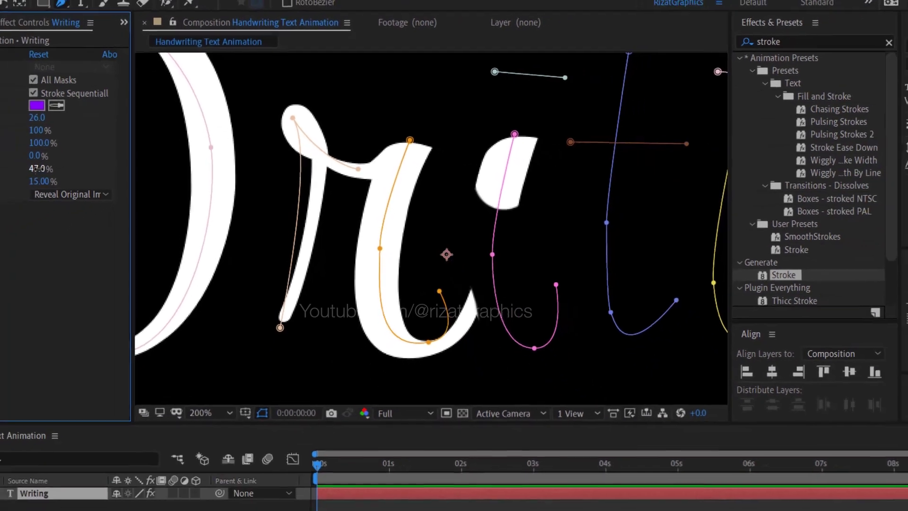
- Lower the Stroke effect's End value in steps to 35% to check the reveal of the r
click(0, 188)
text(40)
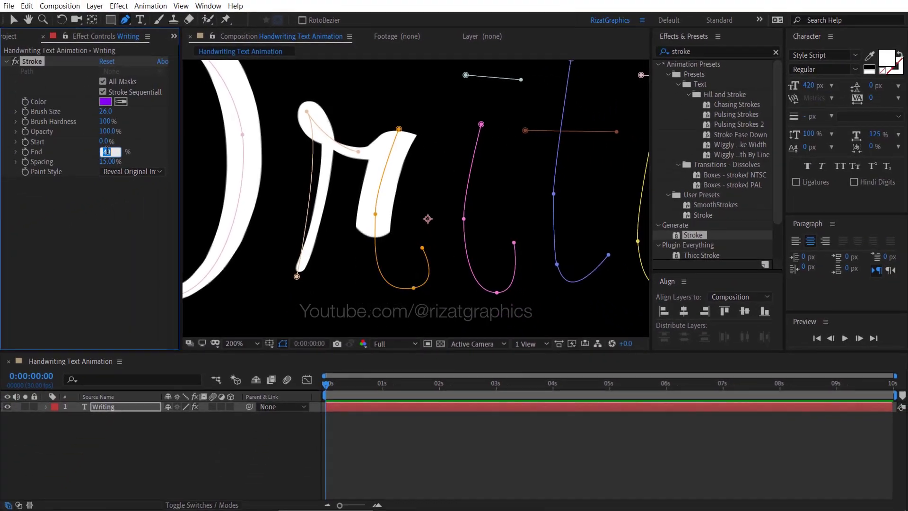
key(Down)
key(Down)
key(Down)
key(Down)
key(Down)
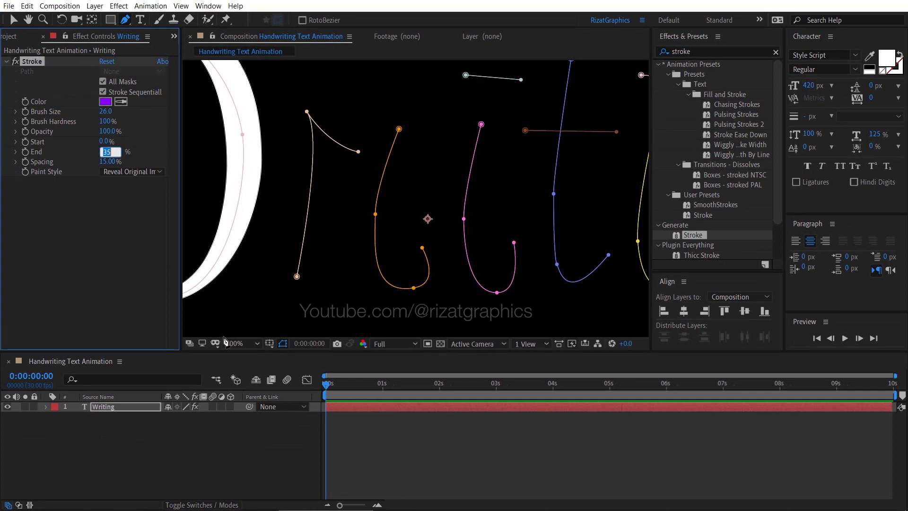
- Fit the composition in view, set the Stroke's End to 0% and keyframe it at the start of the timeline
click(239, 344)
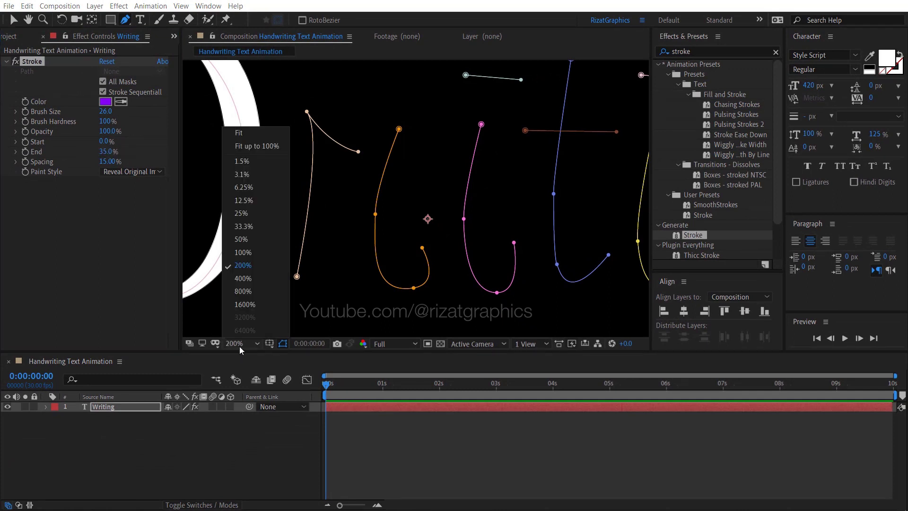
click(259, 149)
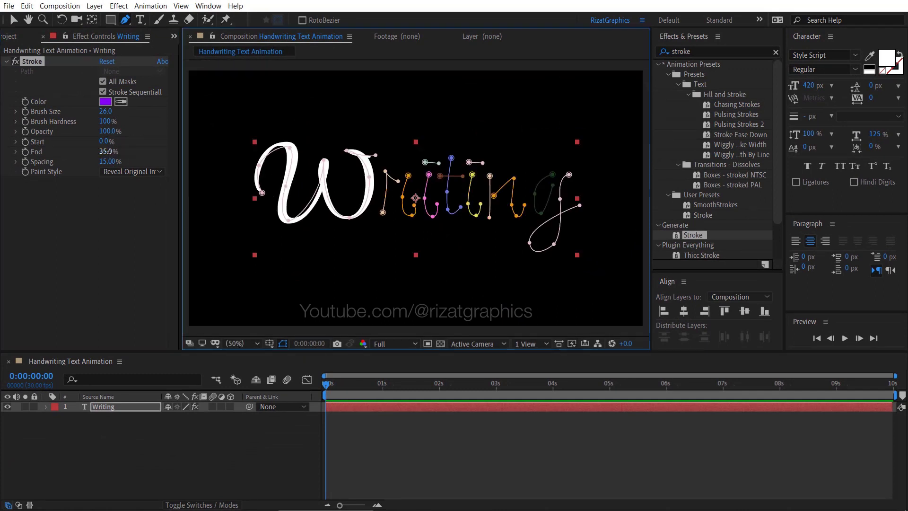
drag(106, 150, 85, 151)
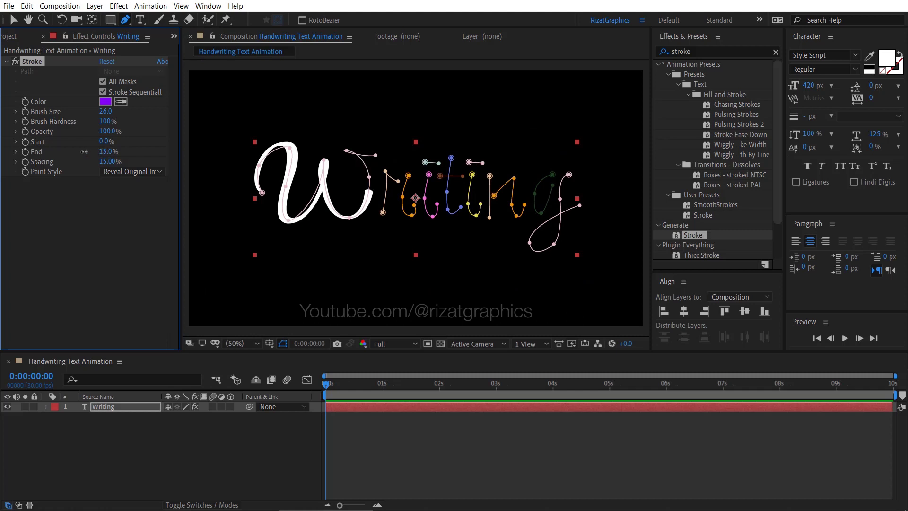
click(221, 442)
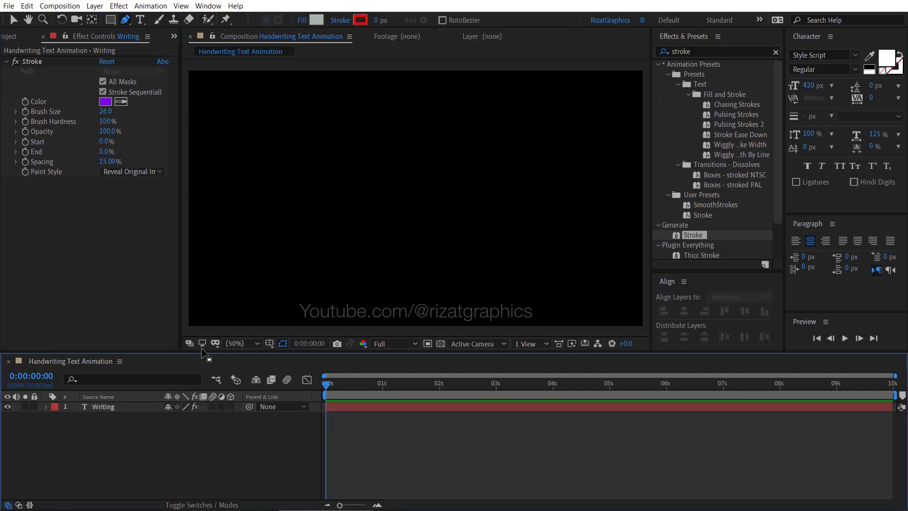
click(25, 153)
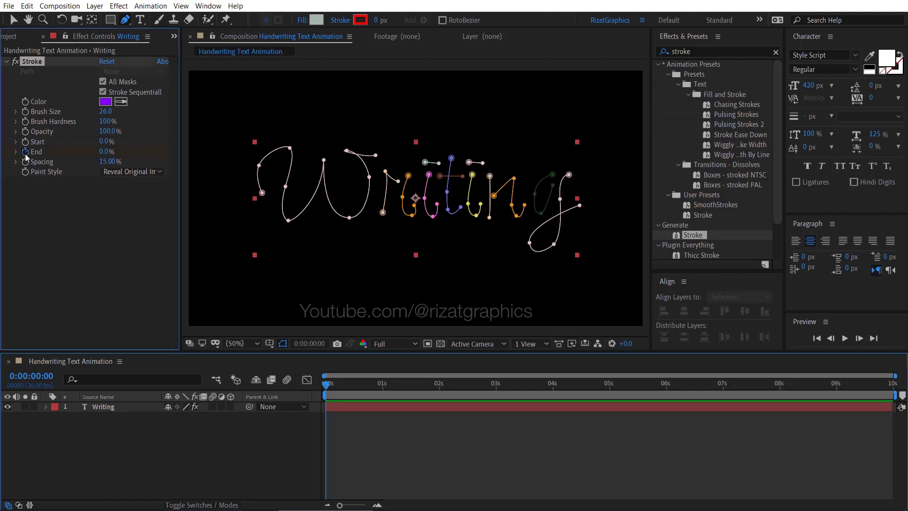
- Keyframe the Stroke's End at 100% at 7 seconds
click(723, 383)
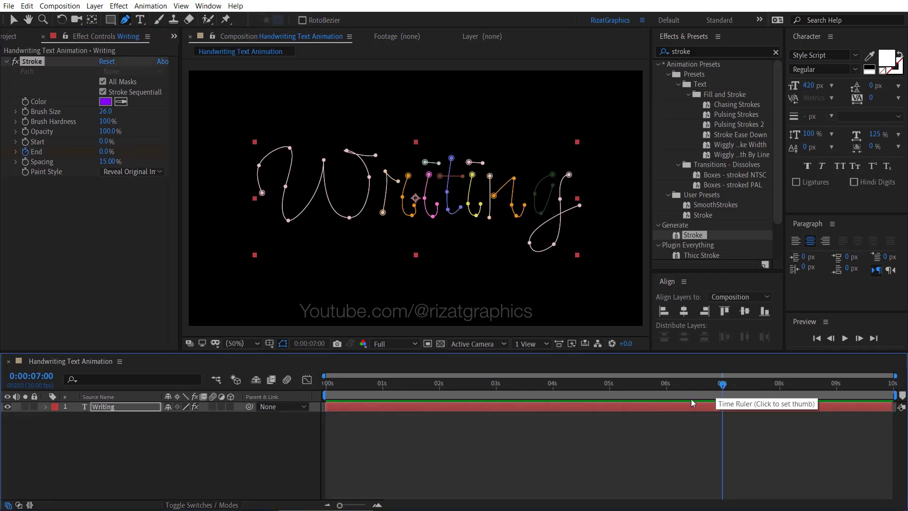
click(109, 153)
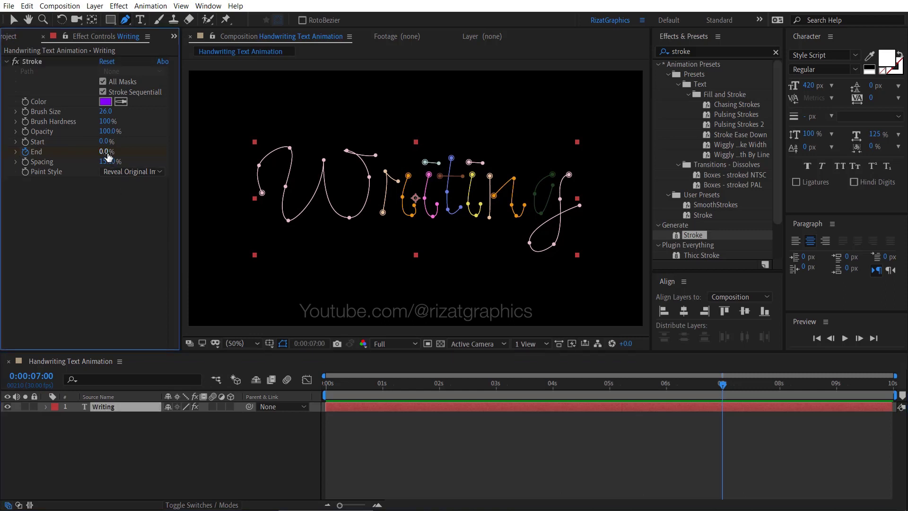
text(100)
key(Return)
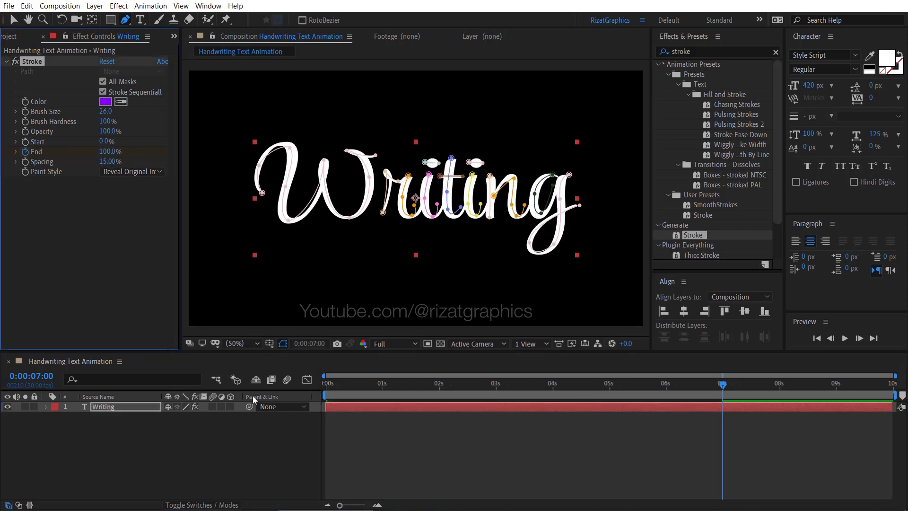
- Reveal the Writing layer's keyframes and apply Easy Ease to both End keyframes
key(u)
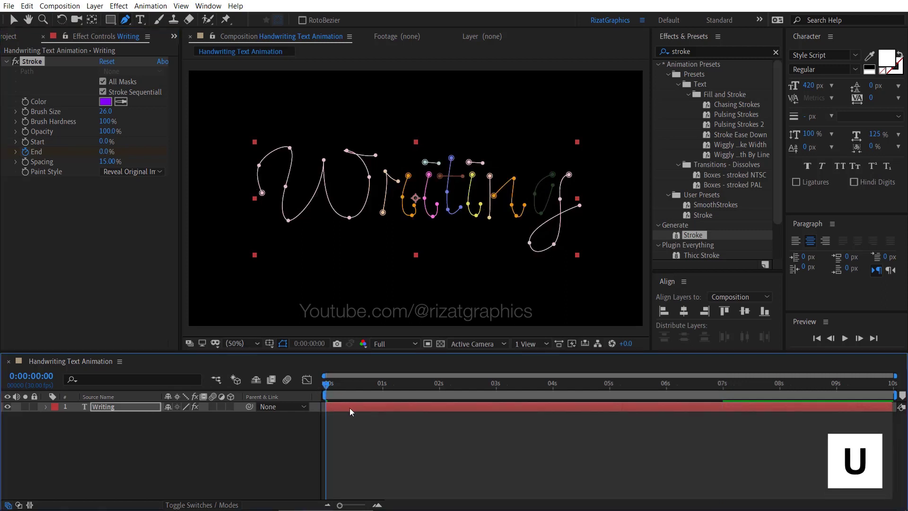
click(350, 407)
key(u)
drag(317, 419, 742, 429)
key(F9)
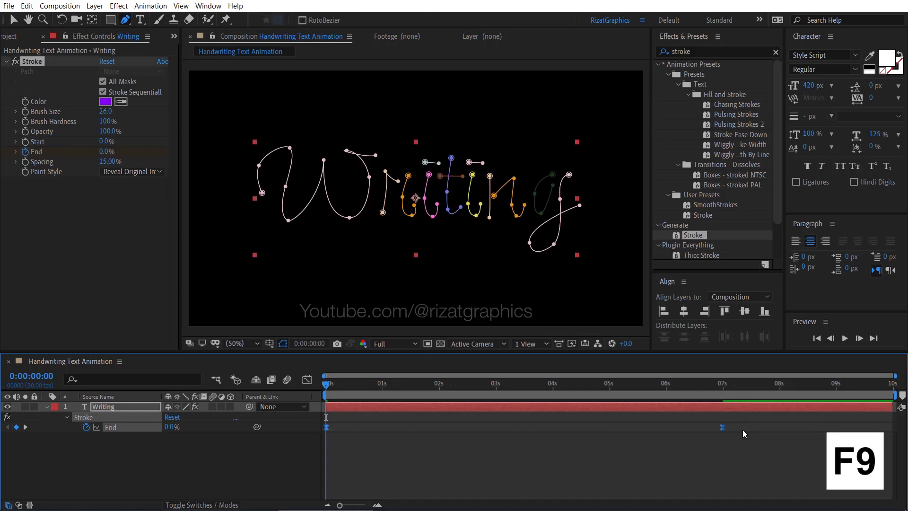
- Extend both End keyframe handles in the speed graph to about 2 s and 5 s, and play back the animation
click(305, 381)
drag(733, 475, 318, 480)
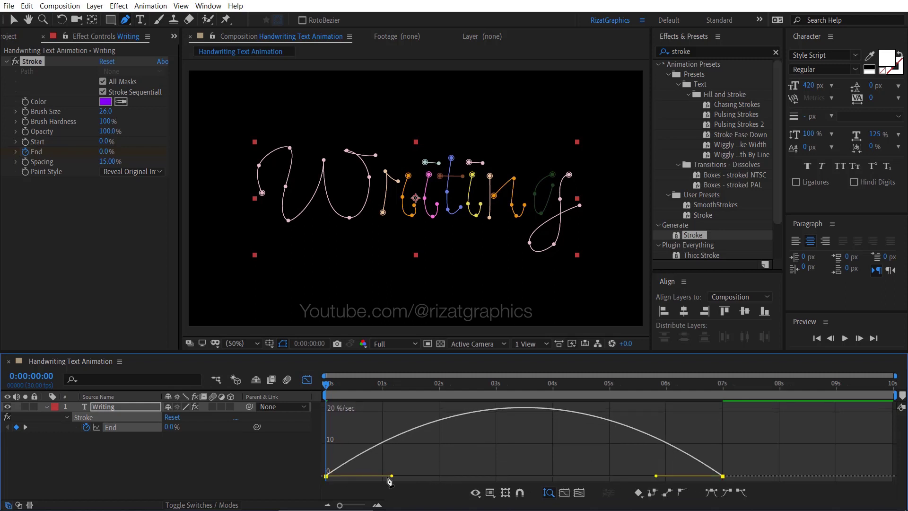
drag(392, 475, 439, 475)
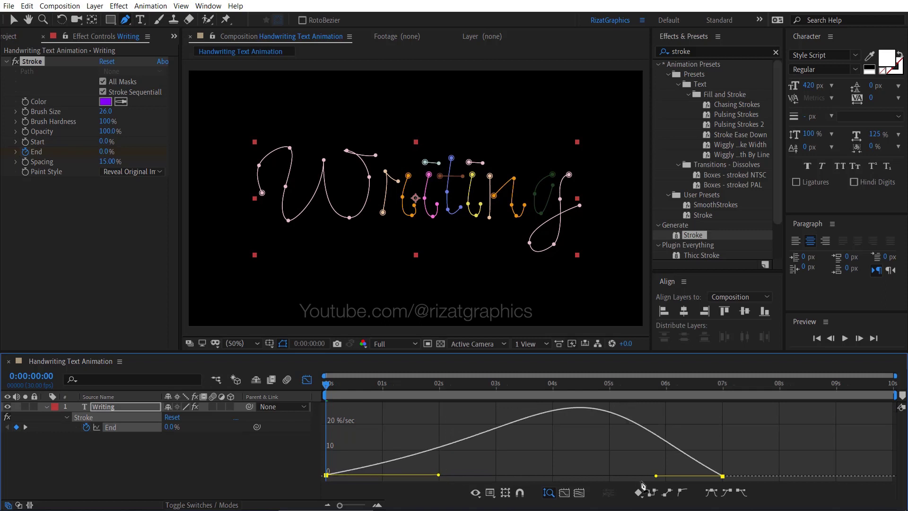
drag(655, 475, 606, 476)
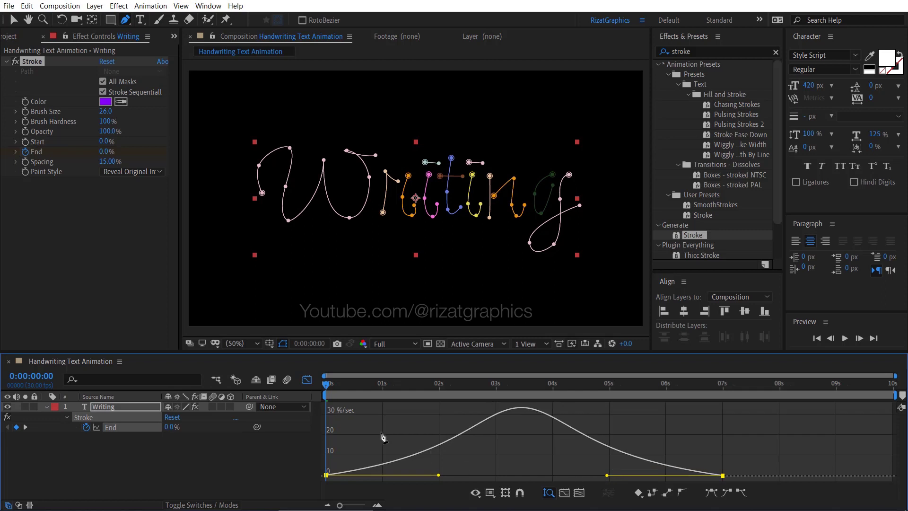
click(308, 380)
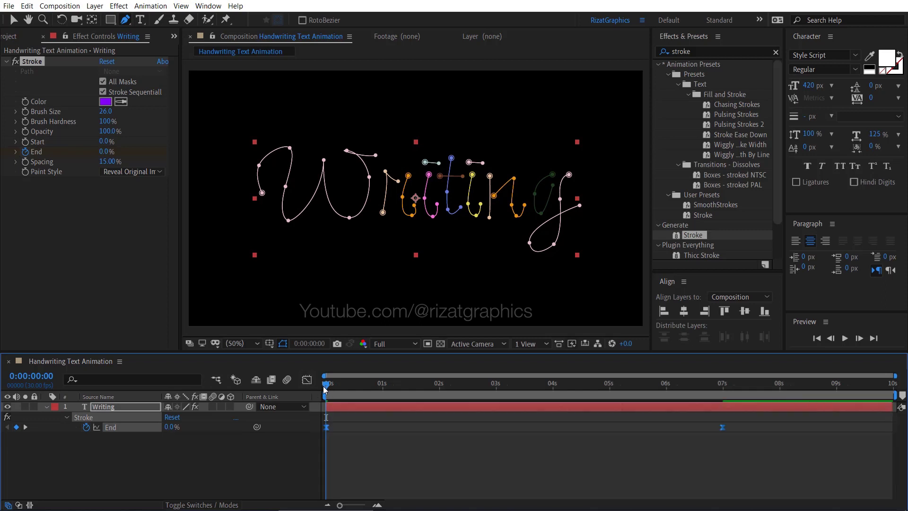
click(844, 339)
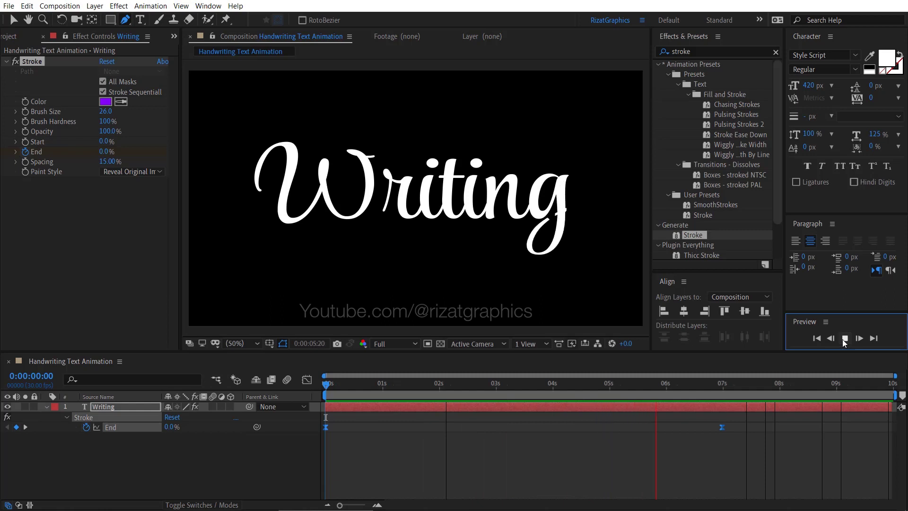
click(842, 338)
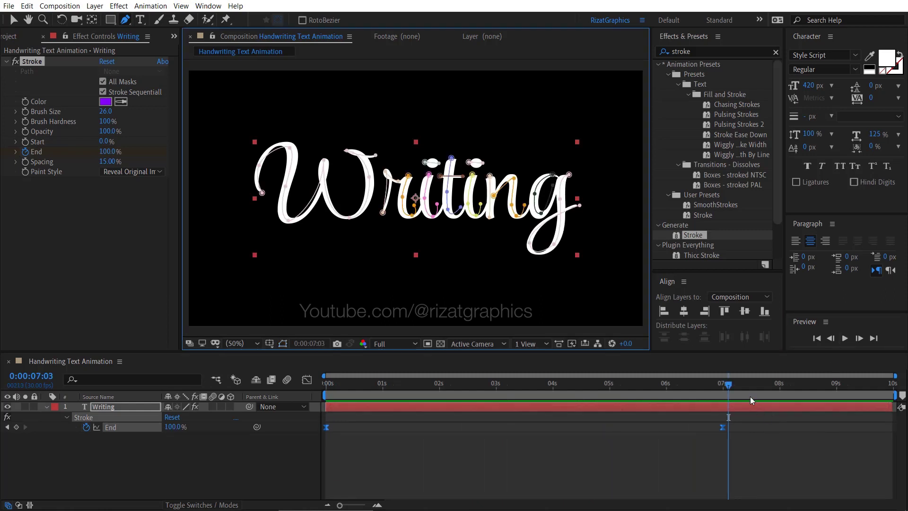
- Shorten the work area to end at about 8 seconds and collapse the Writing layer's properties
drag(725, 386, 781, 384)
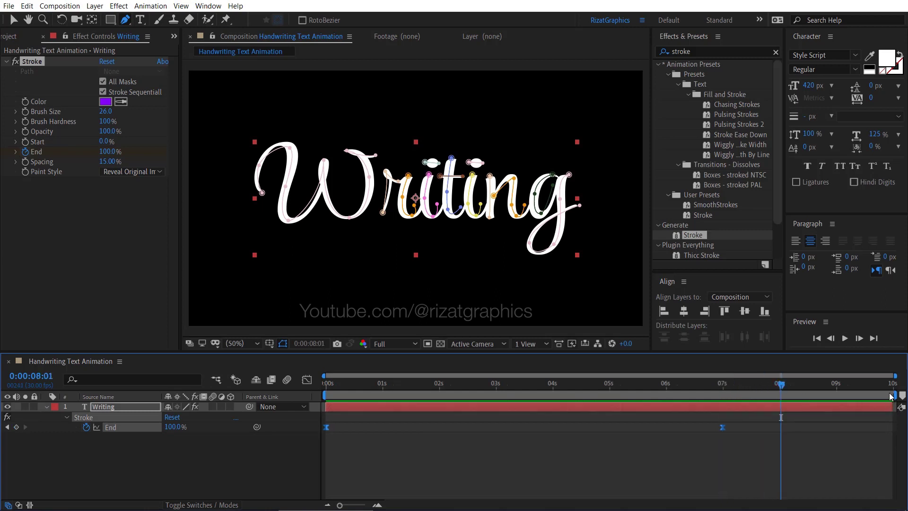
drag(894, 392, 788, 391)
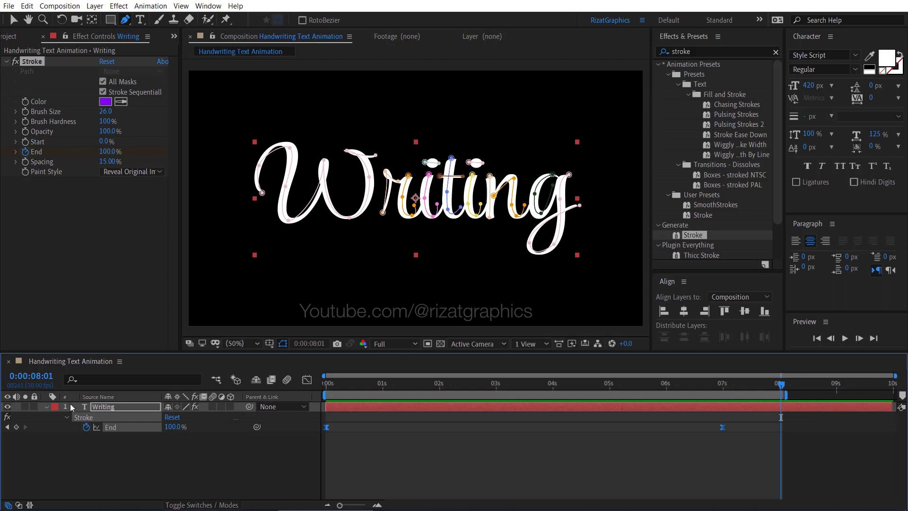
click(46, 406)
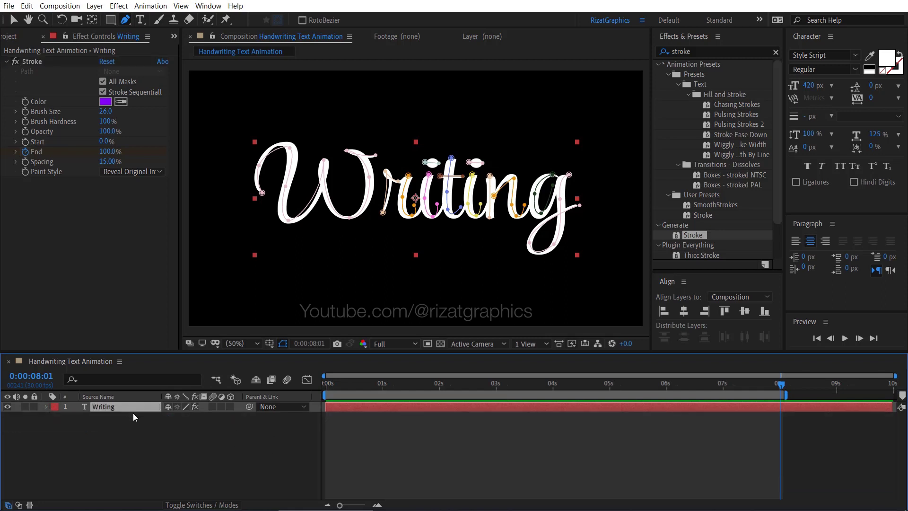
- Add the Colors.png palette below the Writing layer and trim the composition to the work area
click(14, 40)
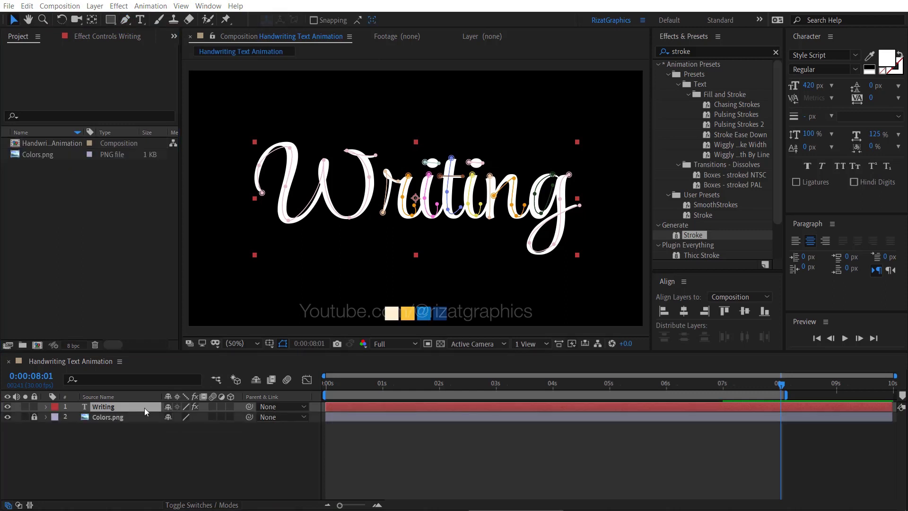
right_click(715, 396)
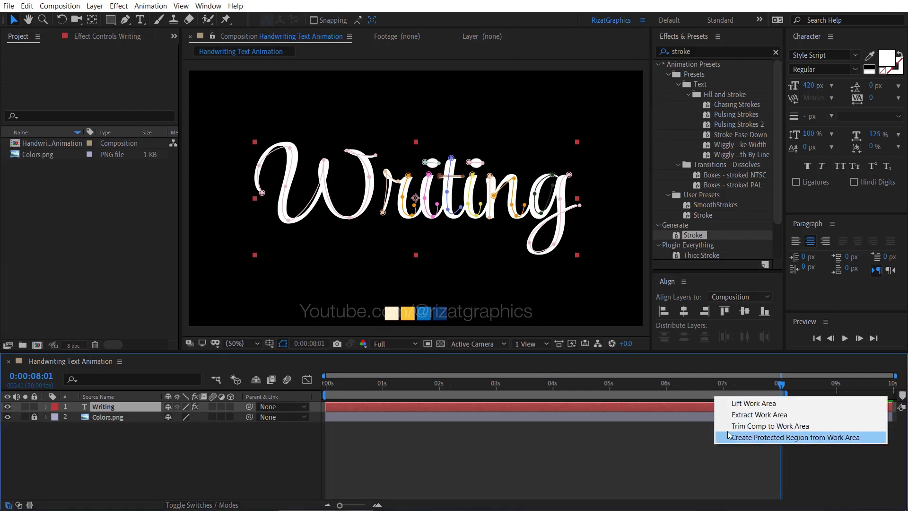
click(730, 425)
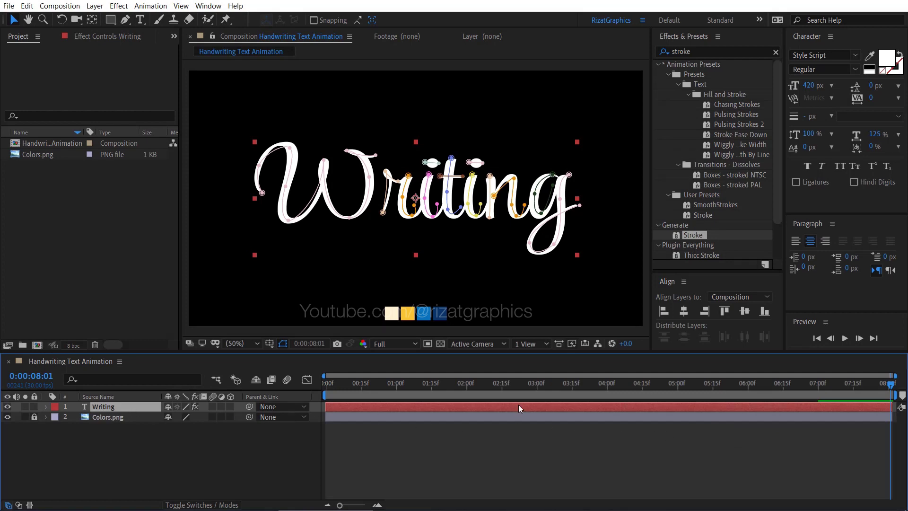
- Set the Writing text's fill colour to the palette's dark blue swatch
click(869, 56)
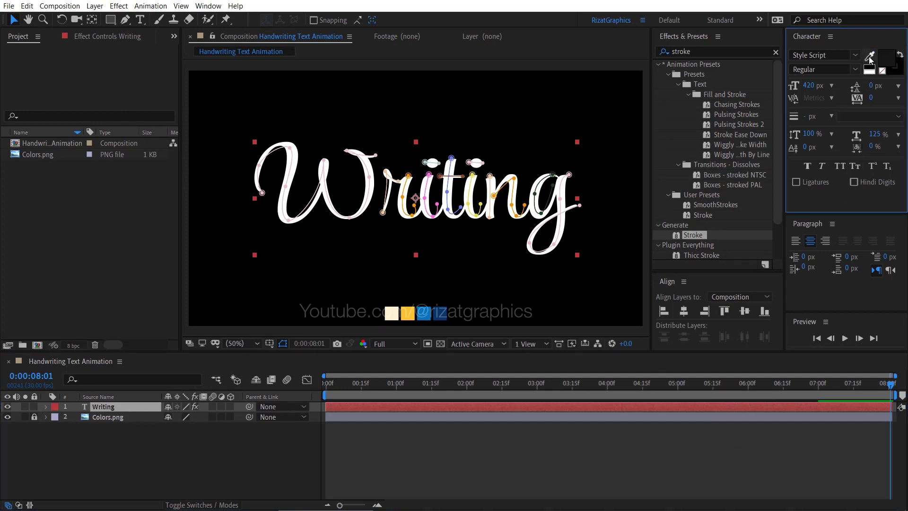
click(440, 310)
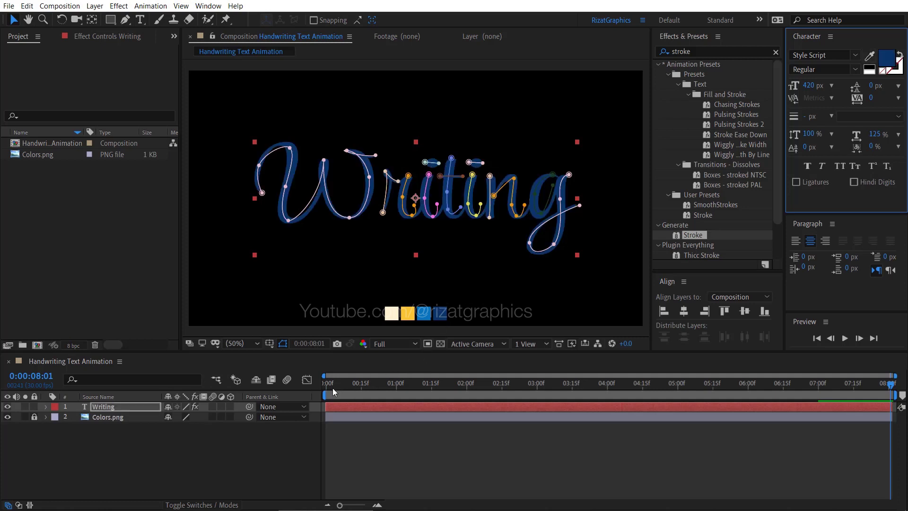
- Duplicate the Writing layer and shift the copy to start at frame 1
drag(335, 390, 317, 386)
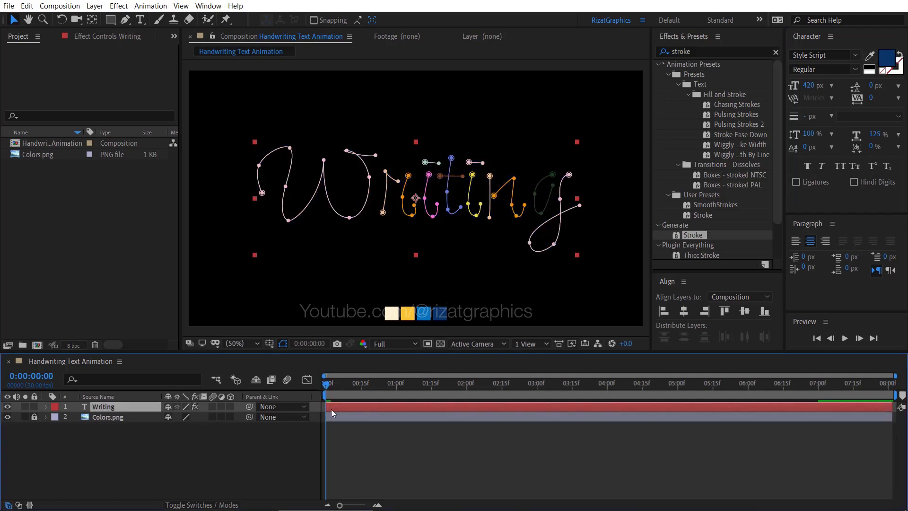
key(ctrl+d)
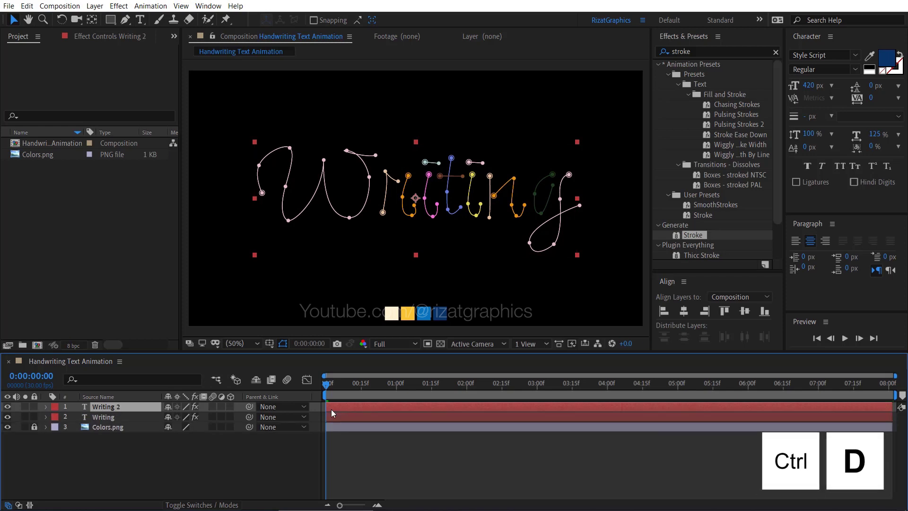
key(Page_Down)
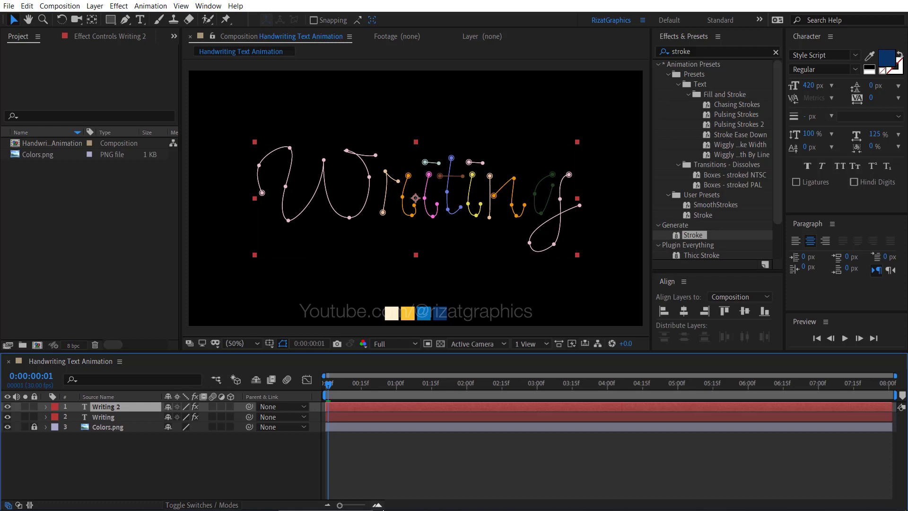
click(378, 505)
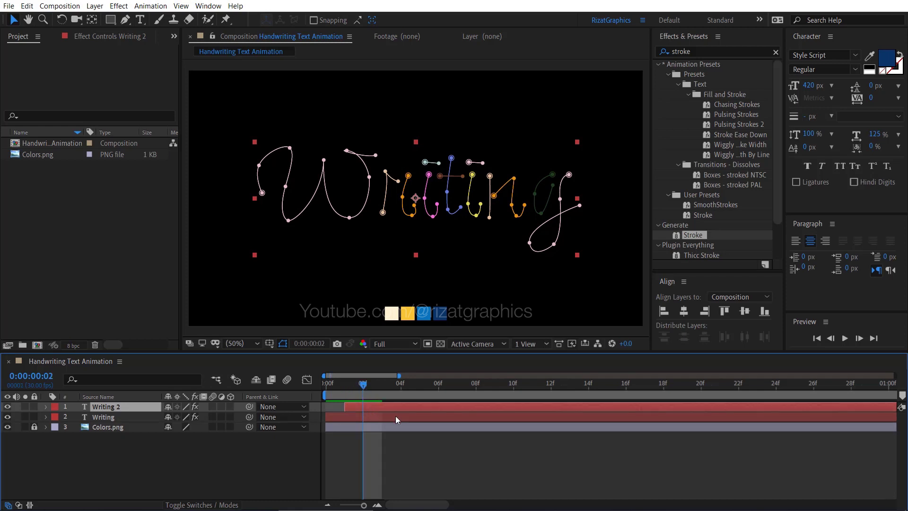
- Set the Writing 2 text's fill colour to the palette's lighter blue swatch
click(868, 55)
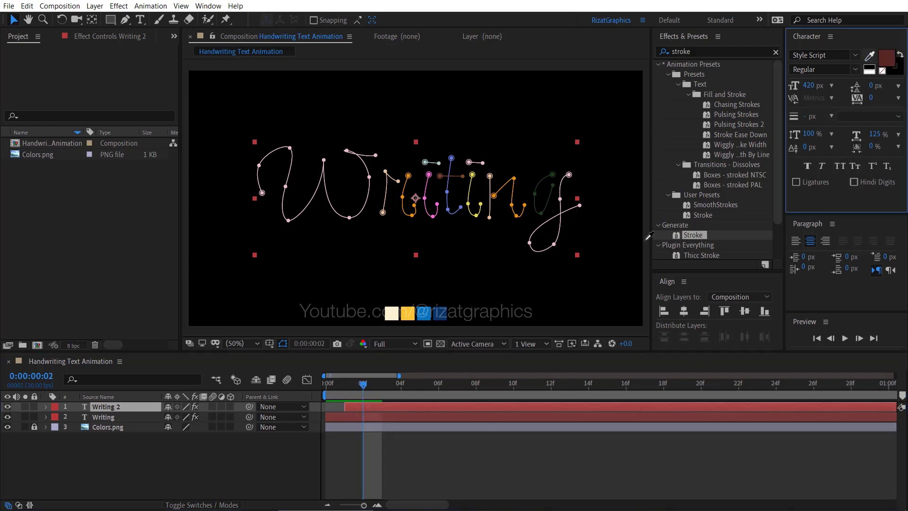
click(426, 313)
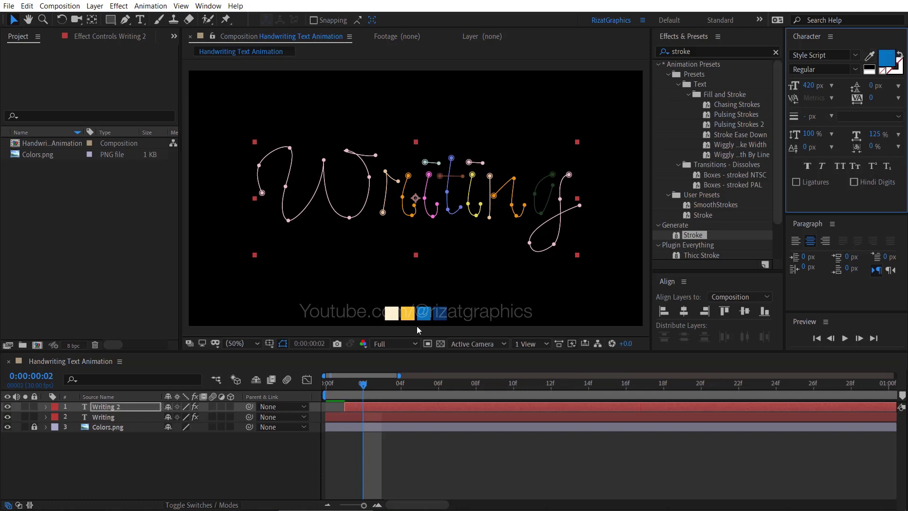
- Duplicate the Writing 2 layer to start at frame 2 and fill the copy's text with the palette's yellow swatch
click(365, 407)
key(ctrl+d)
drag(356, 409, 370, 409)
click(391, 384)
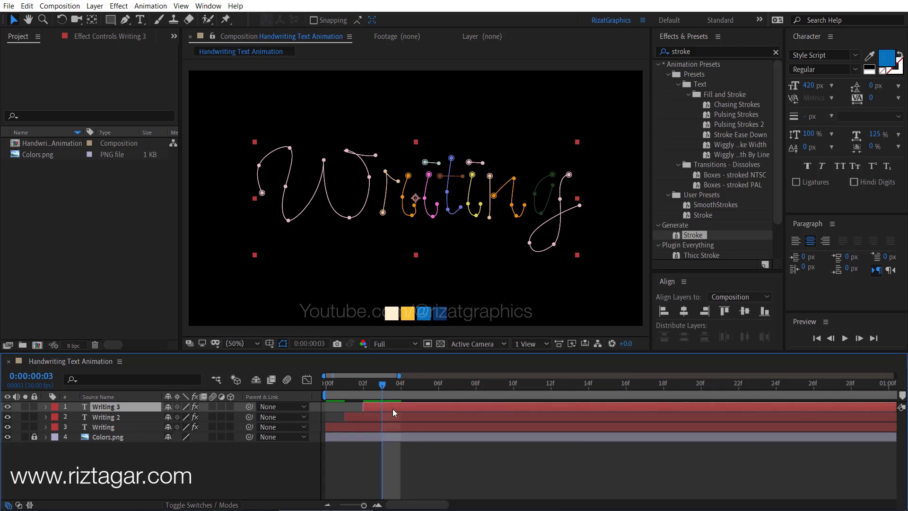
click(869, 56)
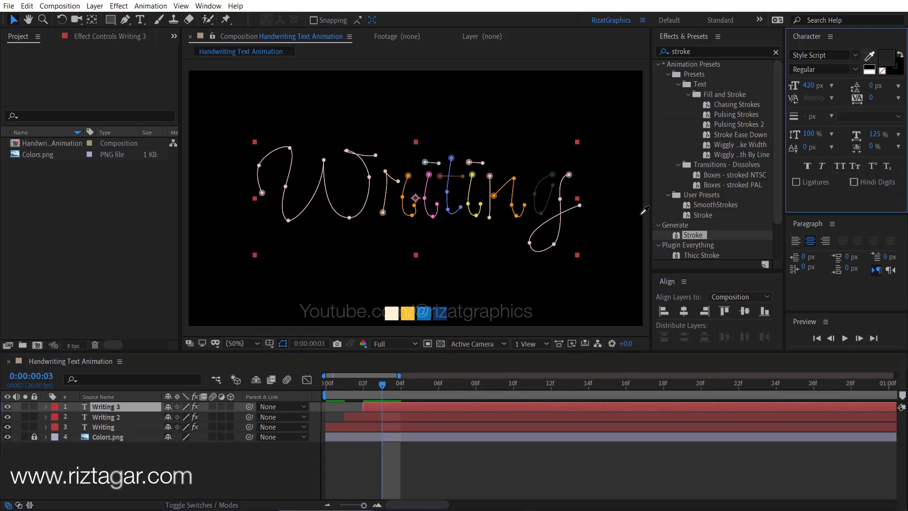
click(410, 313)
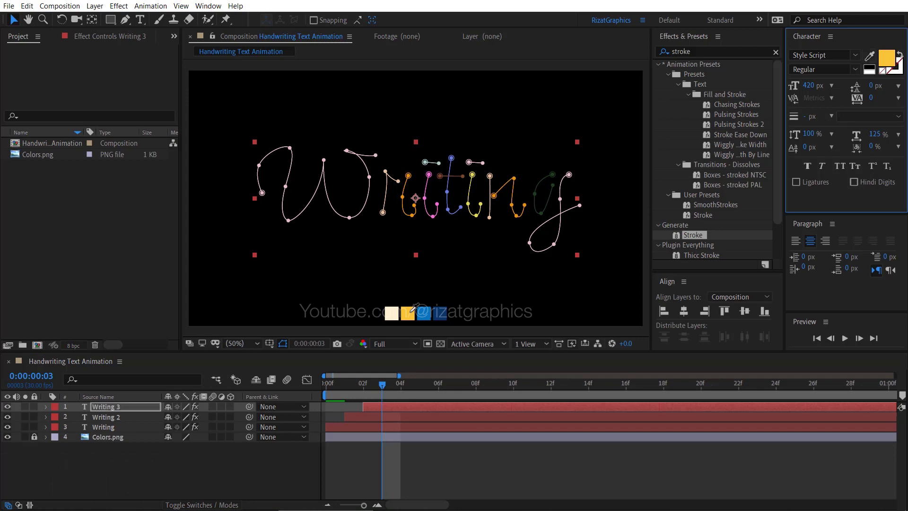
- Duplicate the Writing 3 layer to start at frame 3 and fill the copy's text with the palette's cream swatch
click(376, 410)
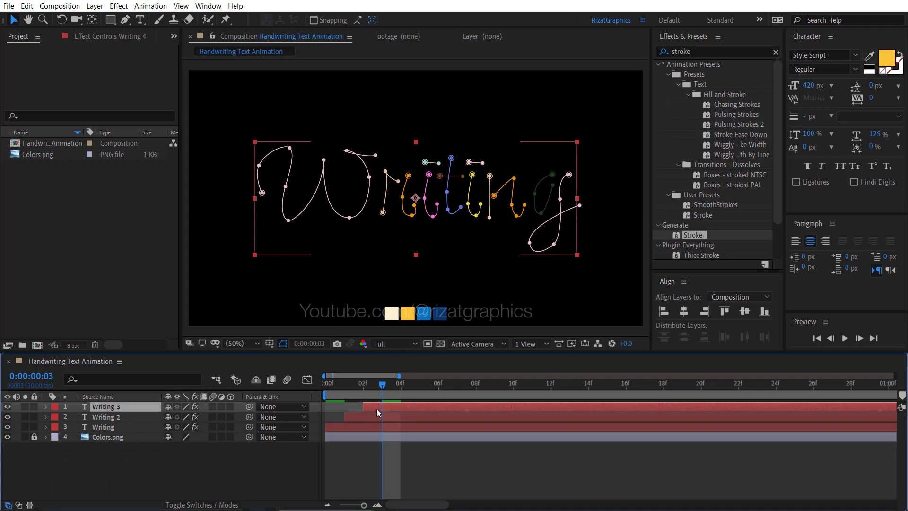
key(ctrl+d)
drag(385, 383, 396, 384)
click(868, 57)
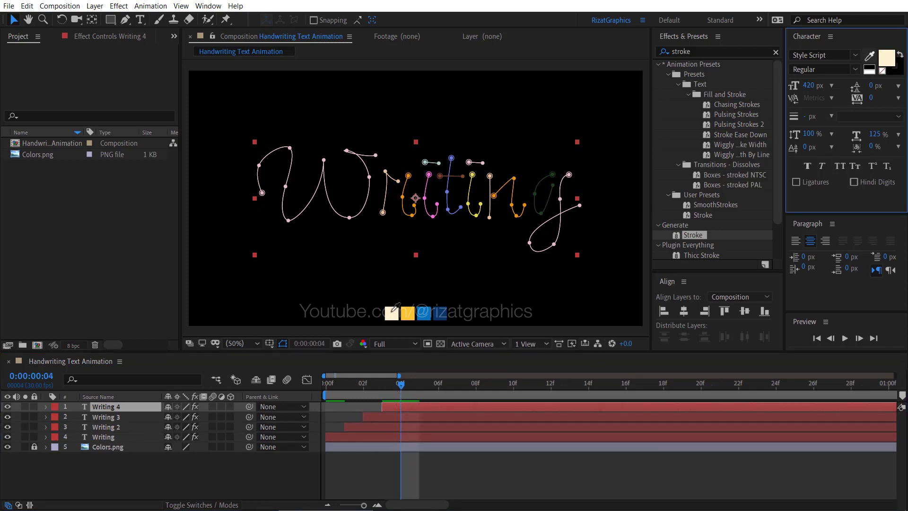
click(392, 311)
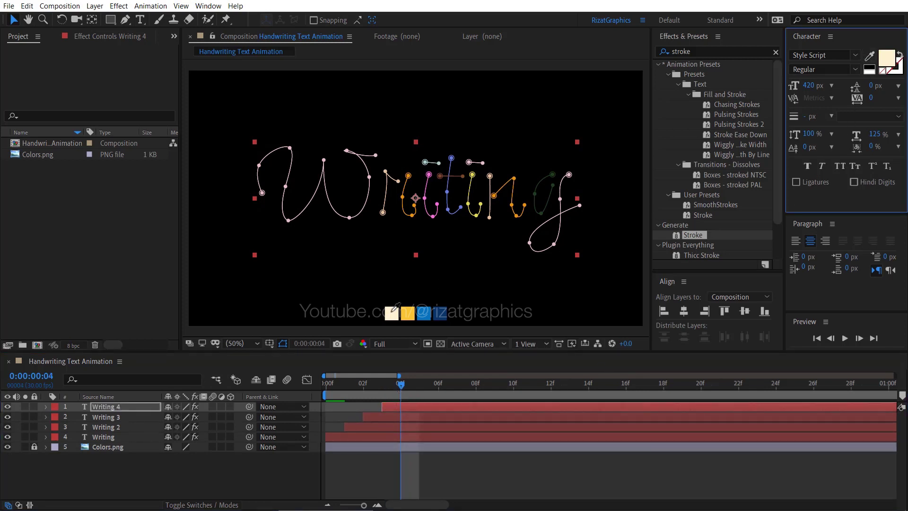
- Duplicate the Writing 4 layer to start at frame 4 and set the copy's text fill colour to white (ffffff)
click(401, 405)
click(326, 504)
click(328, 505)
click(327, 505)
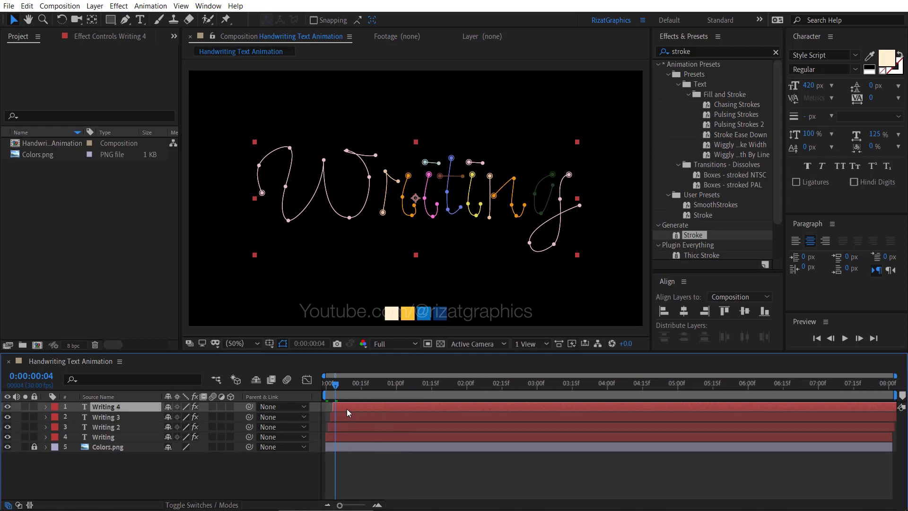
key(ctrl+d)
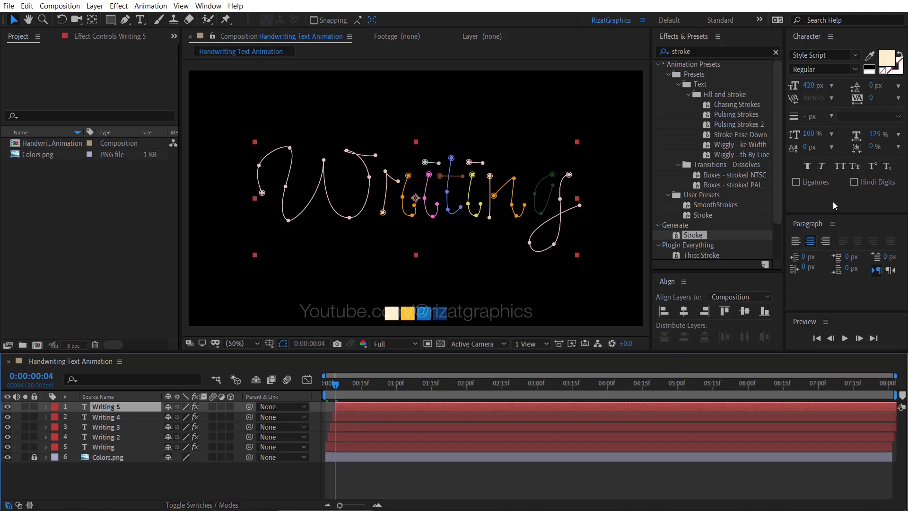
click(887, 66)
text(ffffff)
click(536, 131)
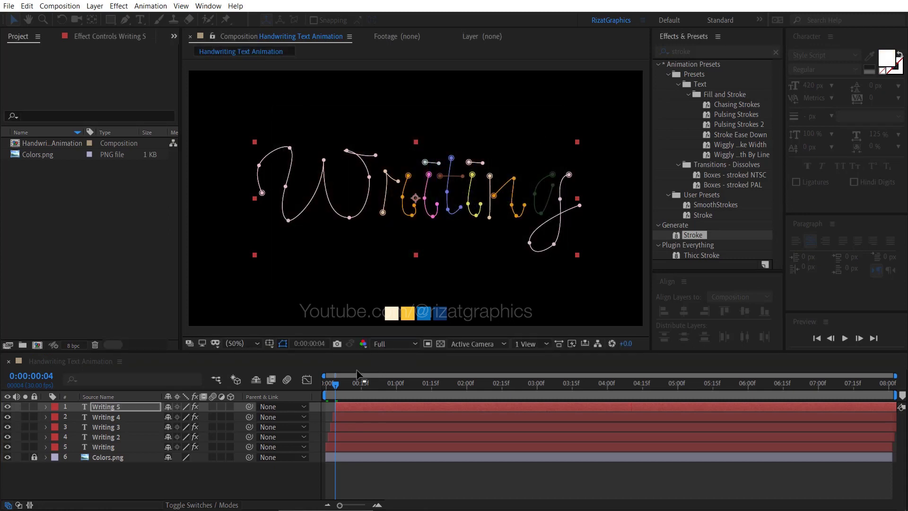
- Preview the layered handwriting animation from the start of the composition
drag(333, 385, 316, 384)
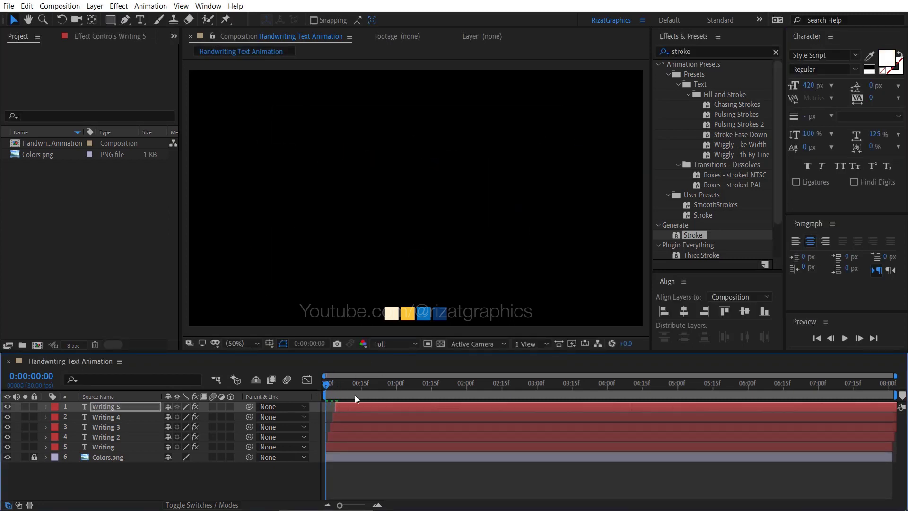
click(843, 338)
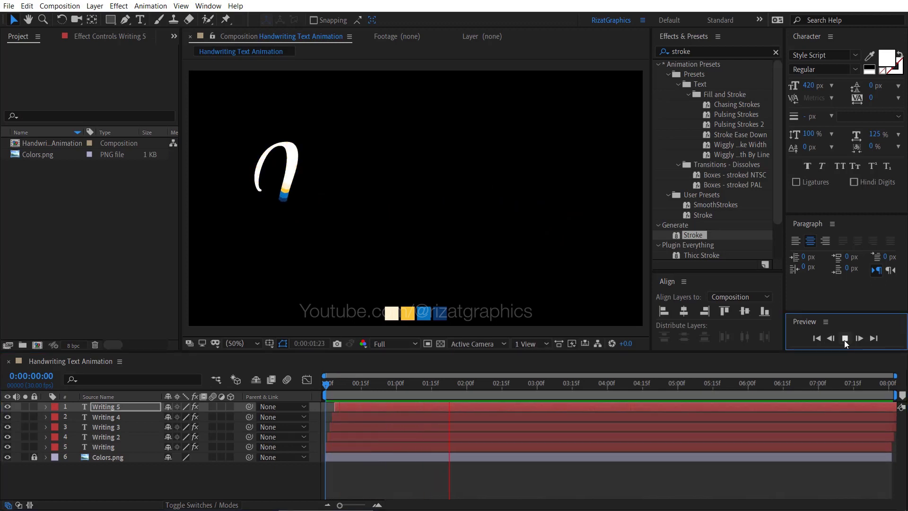